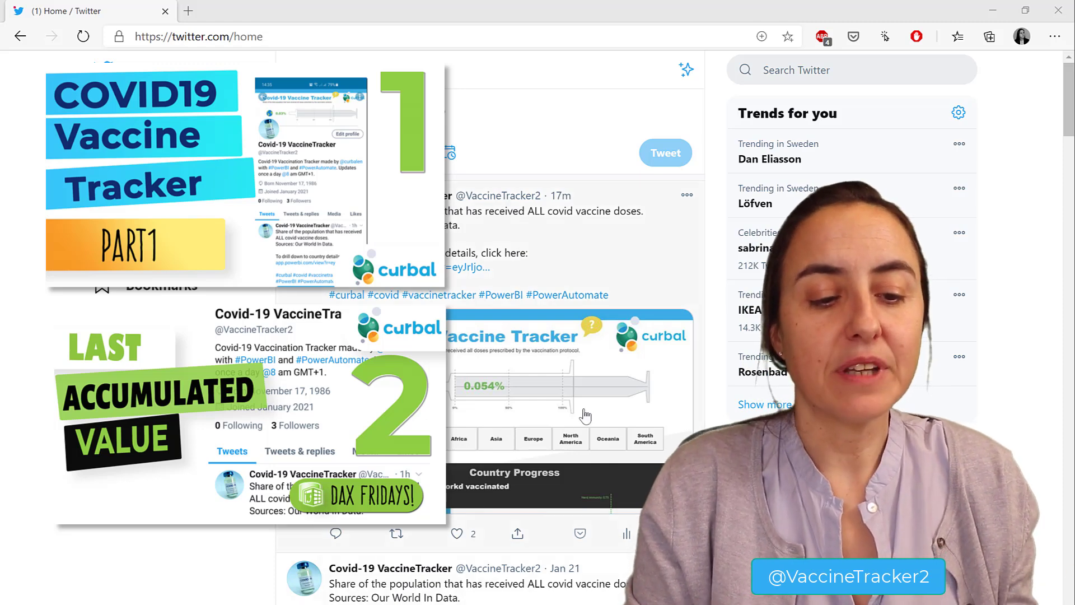
Step: Enlarge the tweet's vaccine tracker image, close it, and scroll down the Twitter timeline
click(540, 413)
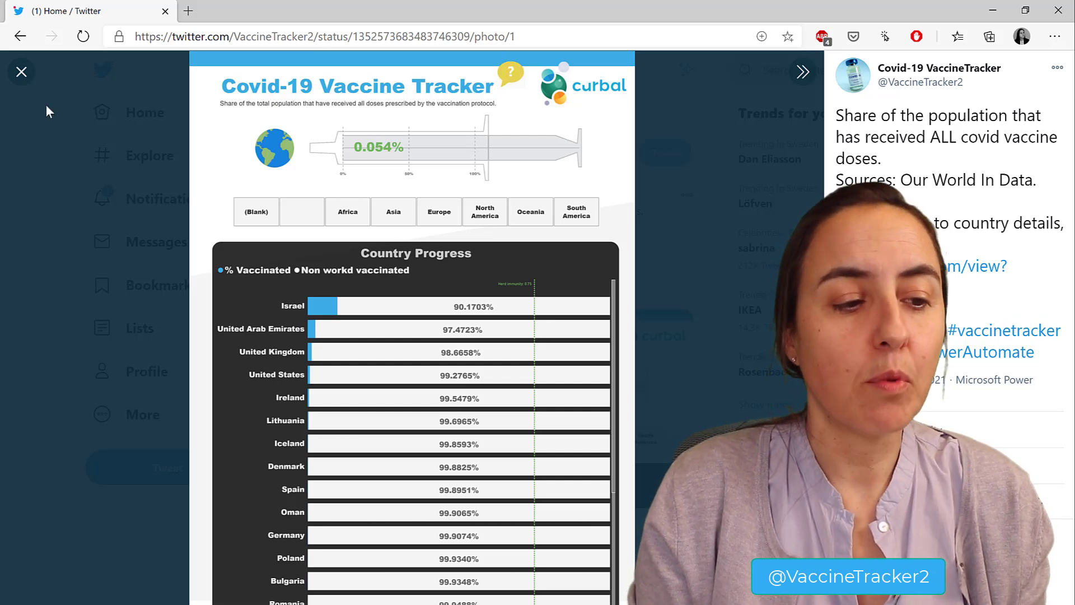
click(22, 71)
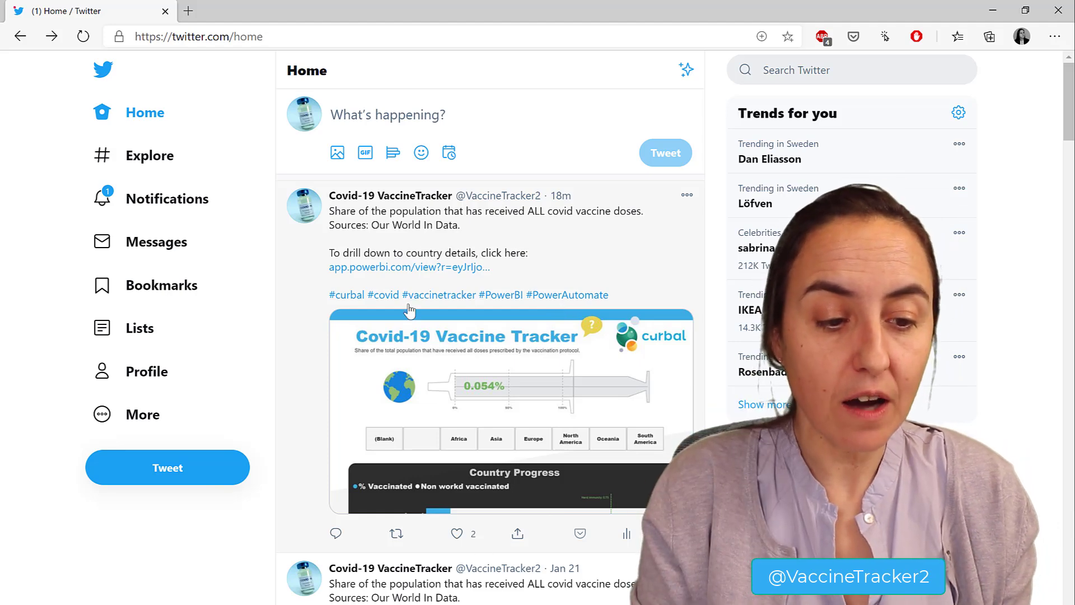
scroll(504, 392, down, 9)
scroll(503, 393, down, 11)
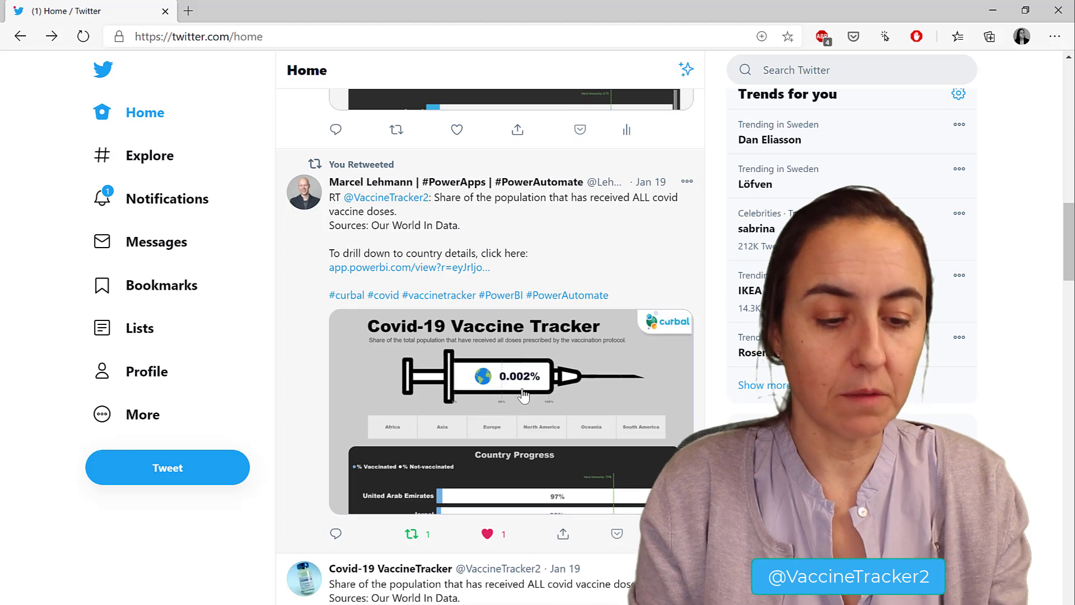
scroll(510, 381, down, 8)
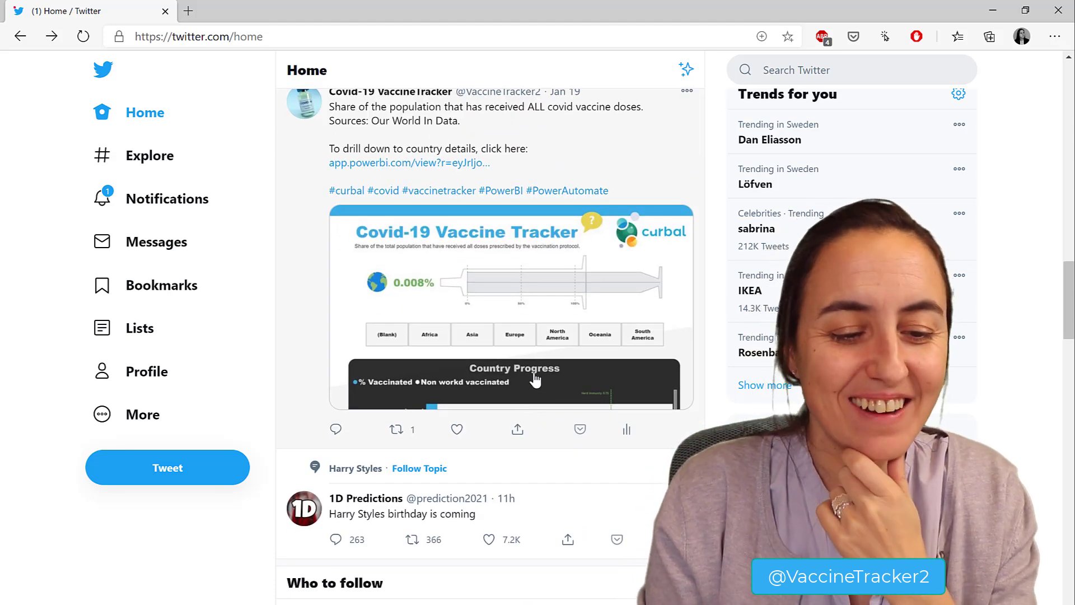
scroll(535, 387, down, 2)
Step: Scroll back up and switch to the vaccinations report in Power BI Desktop
scroll(544, 378, up, 20)
scroll(546, 384, up, 10)
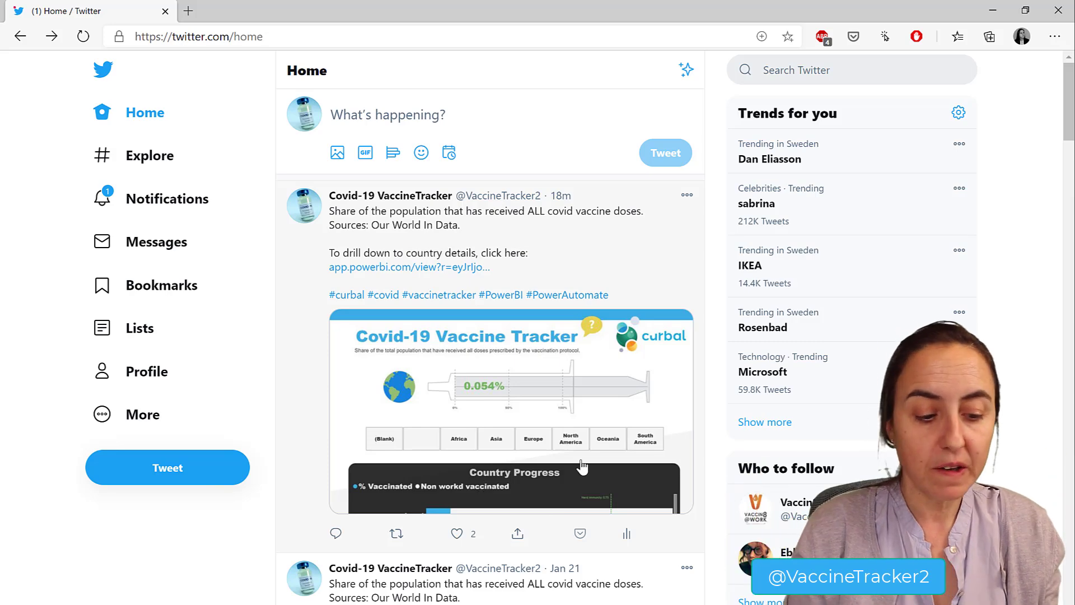
key(alt+Tab)
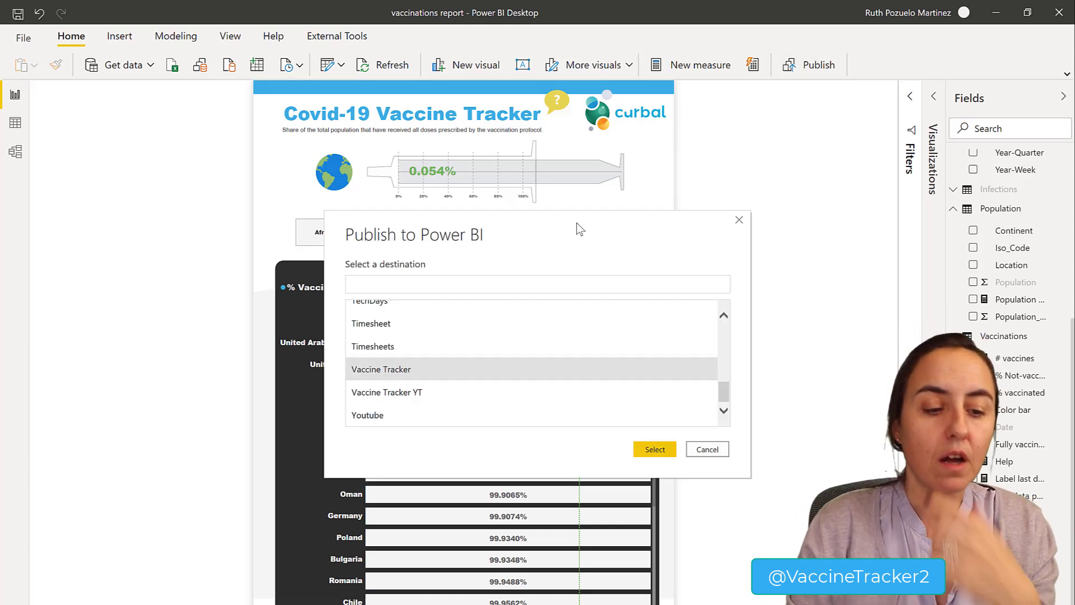
Step: Publish the report to the Vaccine Tracker YT workspace and dismiss the success message
click(403, 394)
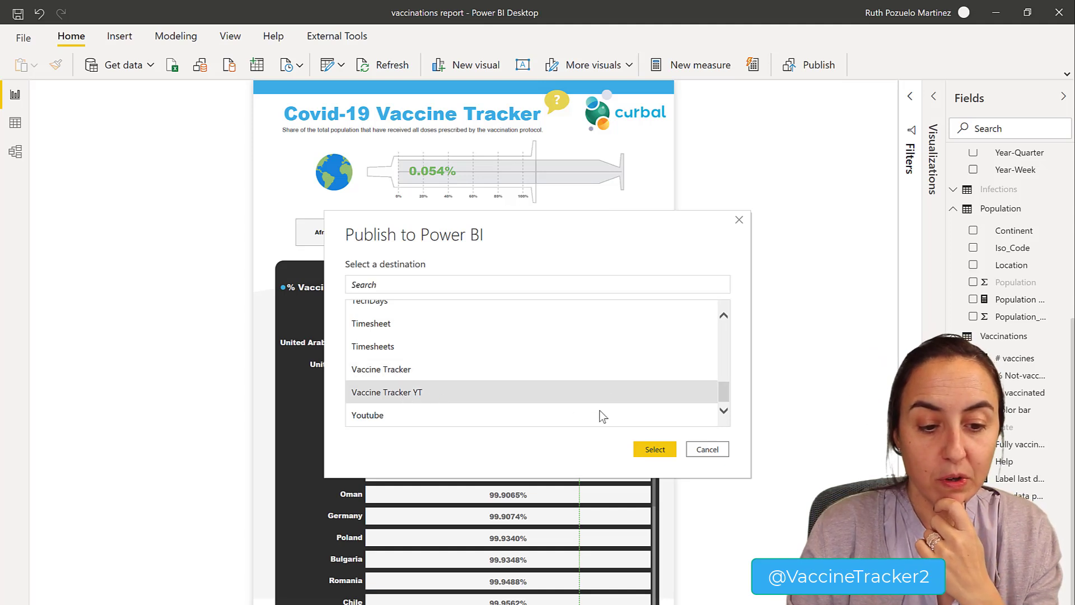
click(655, 449)
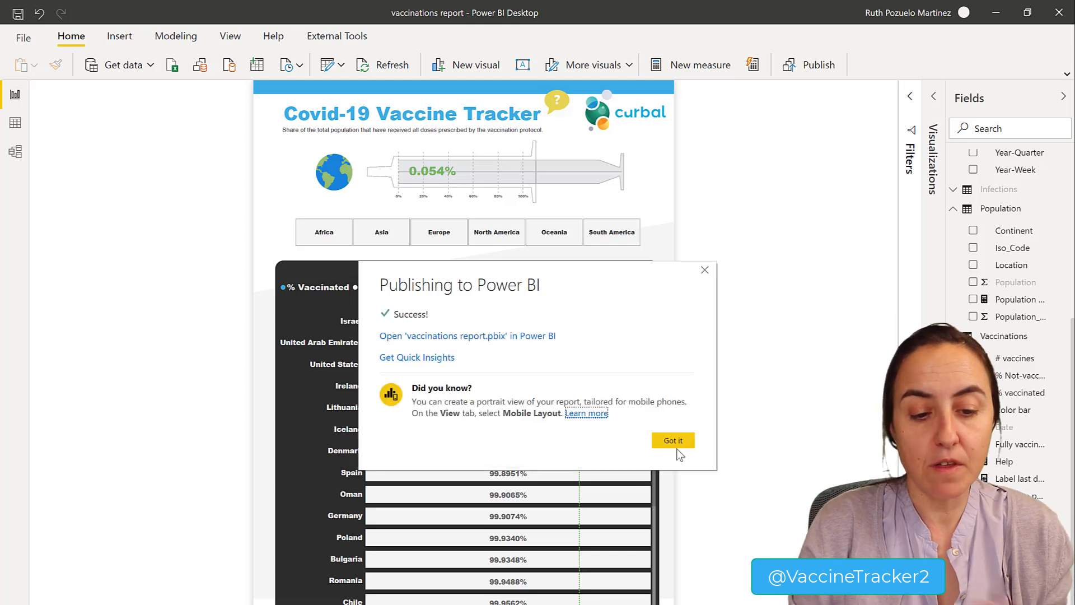
click(675, 441)
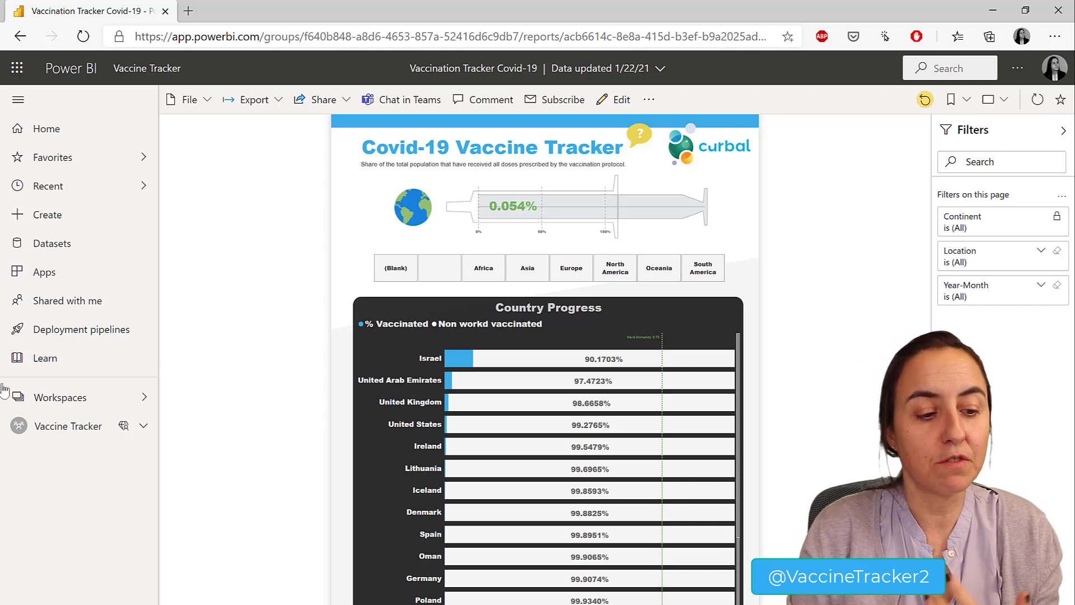
Step: Open the Vaccine Tracker workspace, then switch to Vaccine Tracker YT from the Workspaces list
click(101, 436)
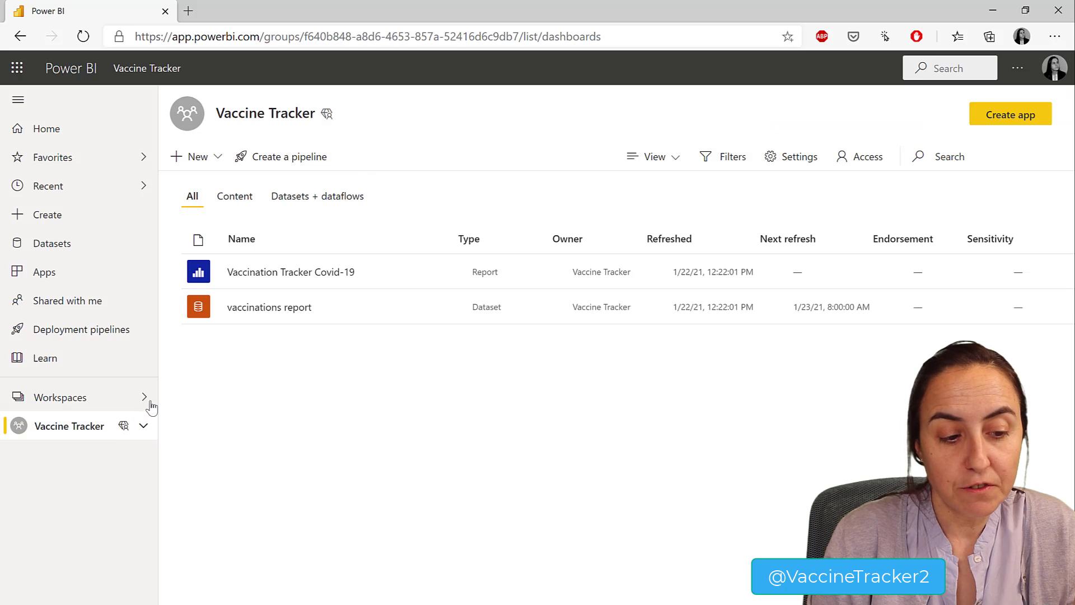
click(147, 404)
scroll(293, 542, down, 2)
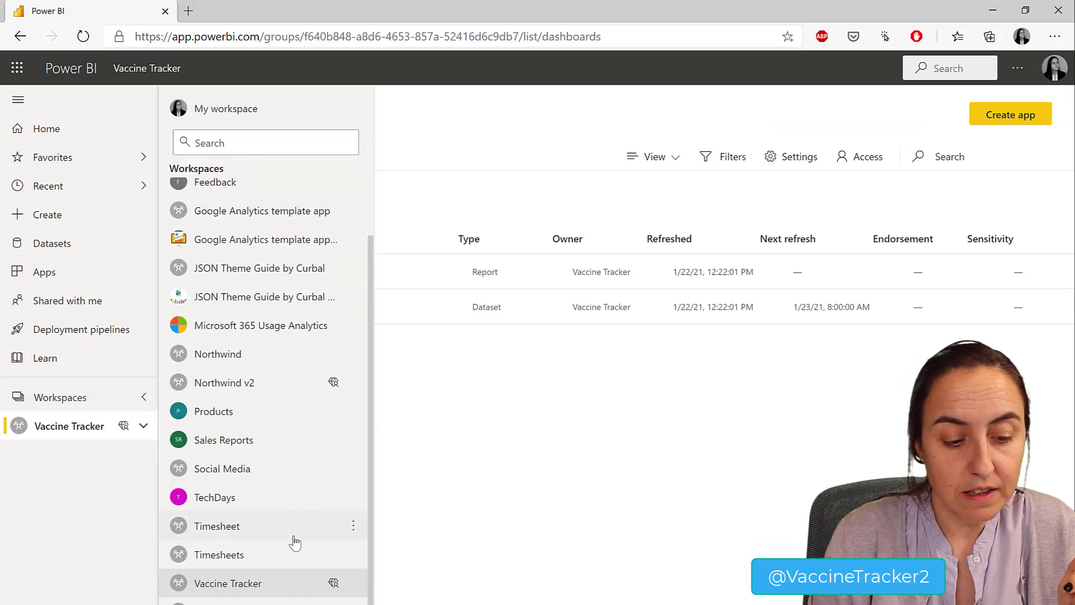
click(259, 599)
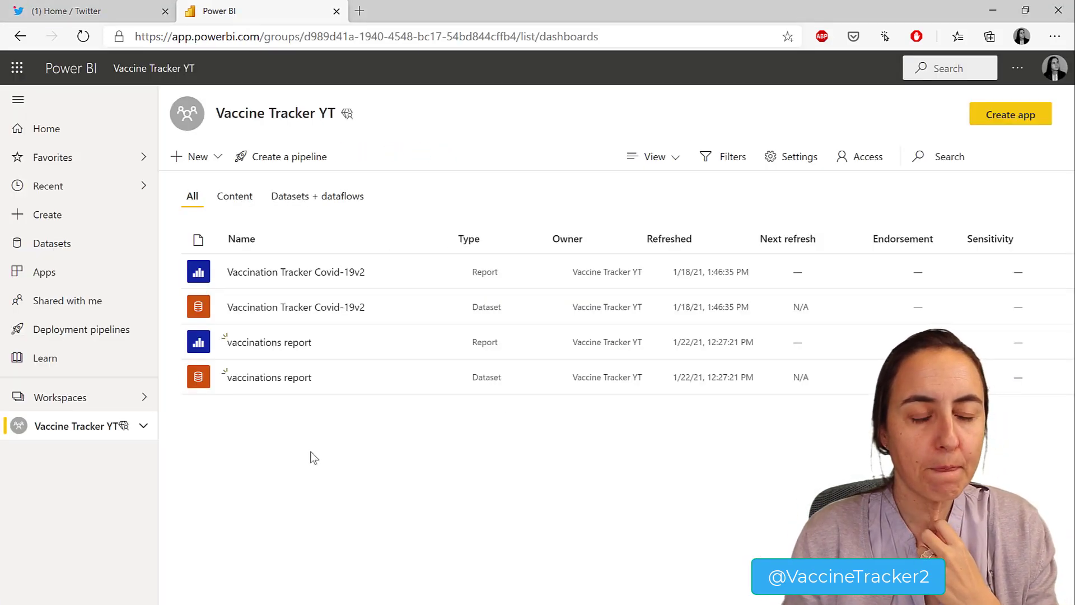
Step: Open the published vaccinations report and start a new email subscription
click(285, 346)
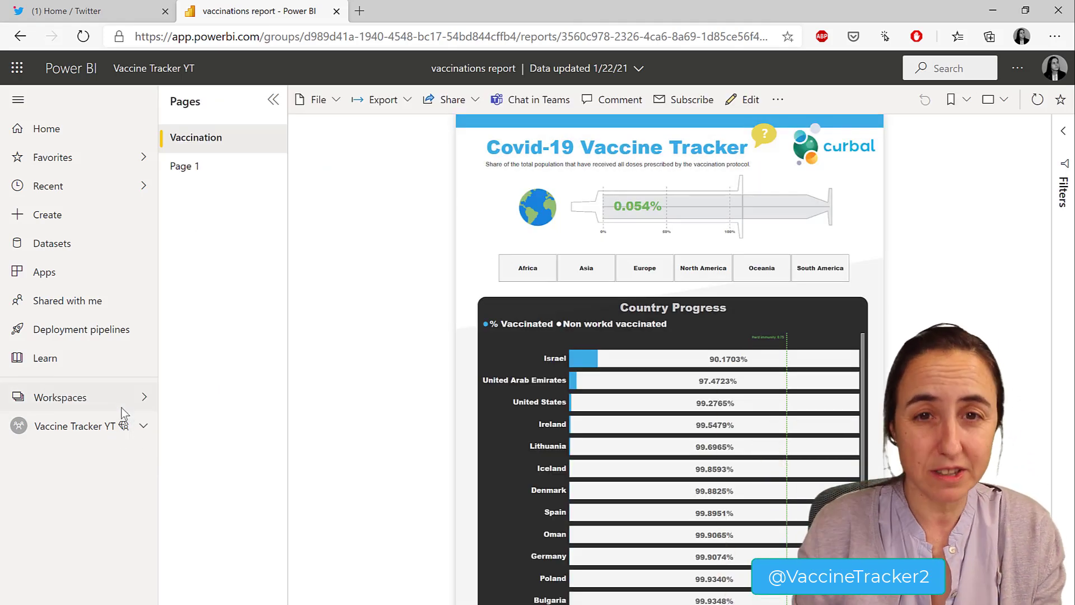
click(701, 102)
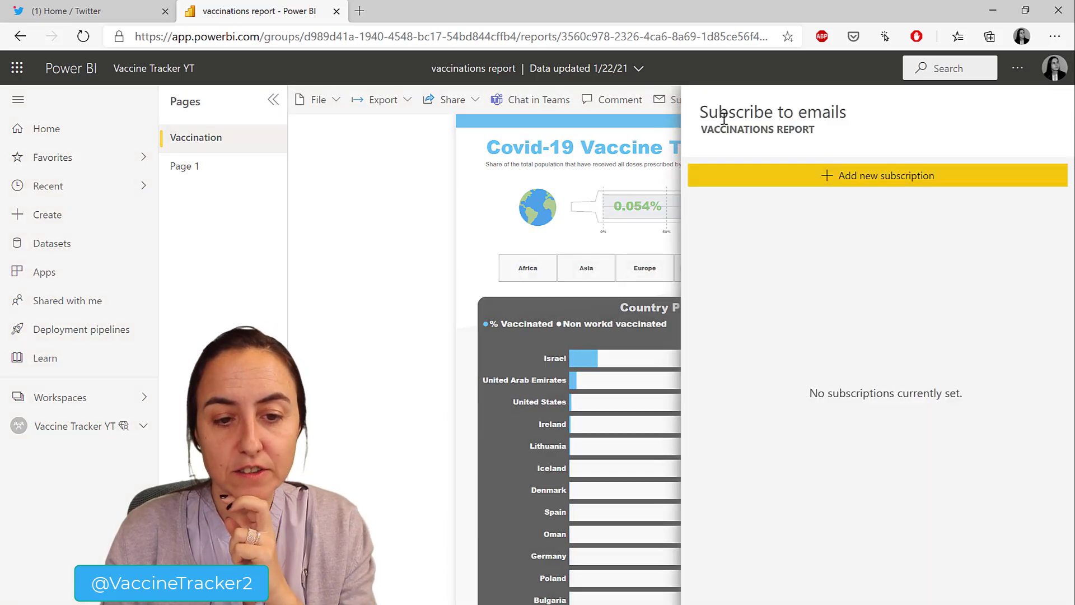
click(894, 186)
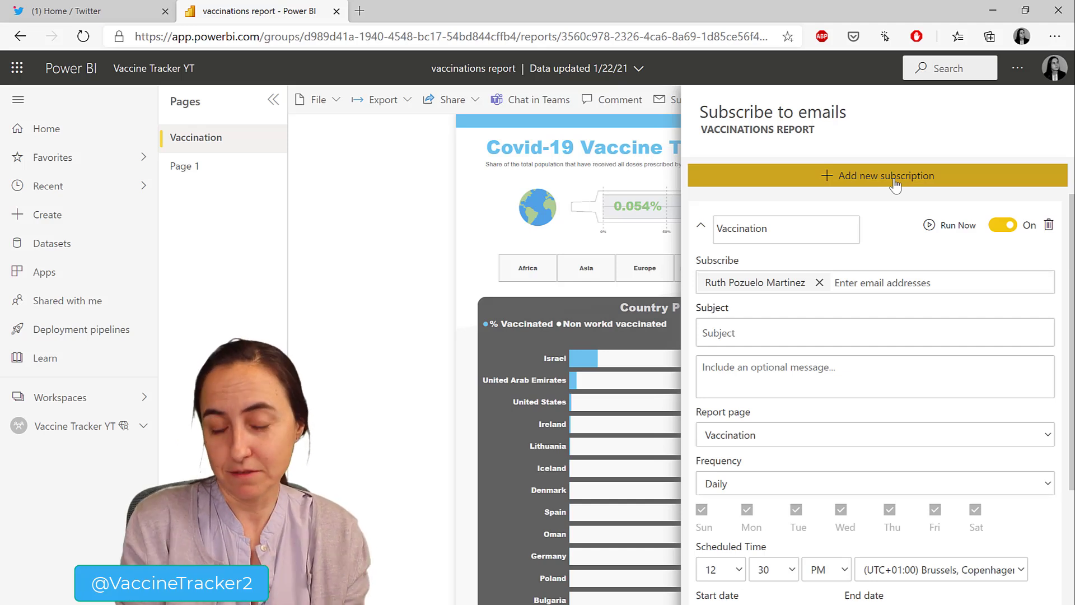
Step: Give the subscription the subject 'Vaccine Tracker' and attach the full report as PDF
click(795, 328)
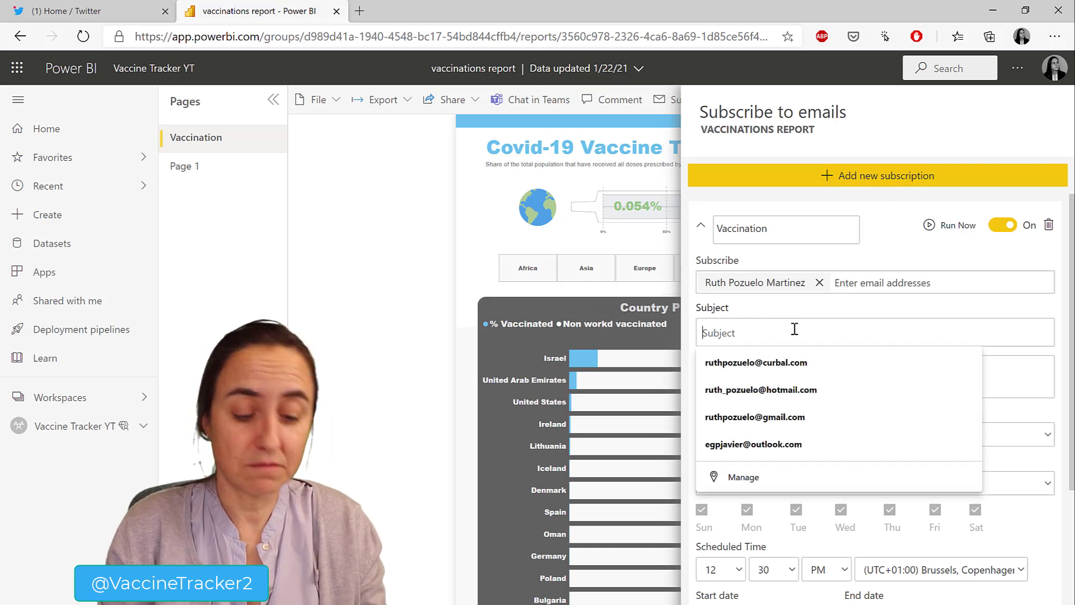
text(V)
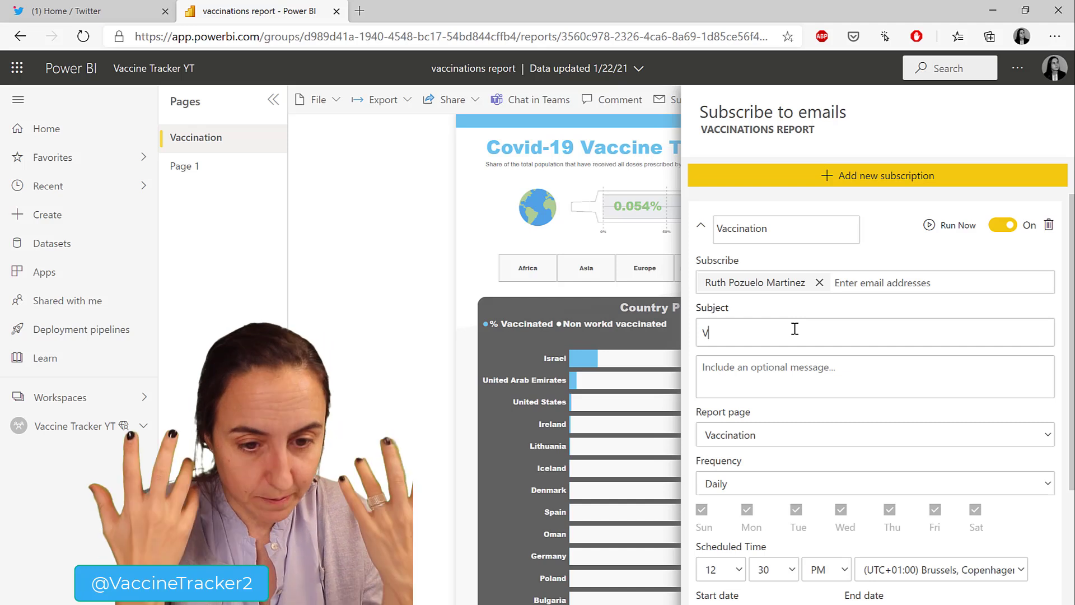
text(accine)
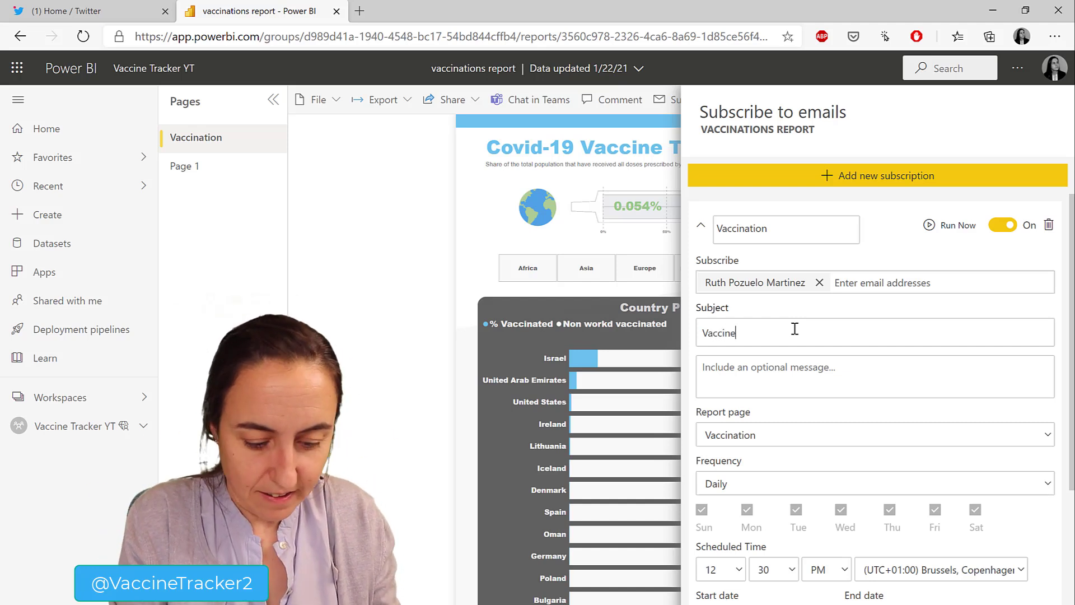
text( Tracker)
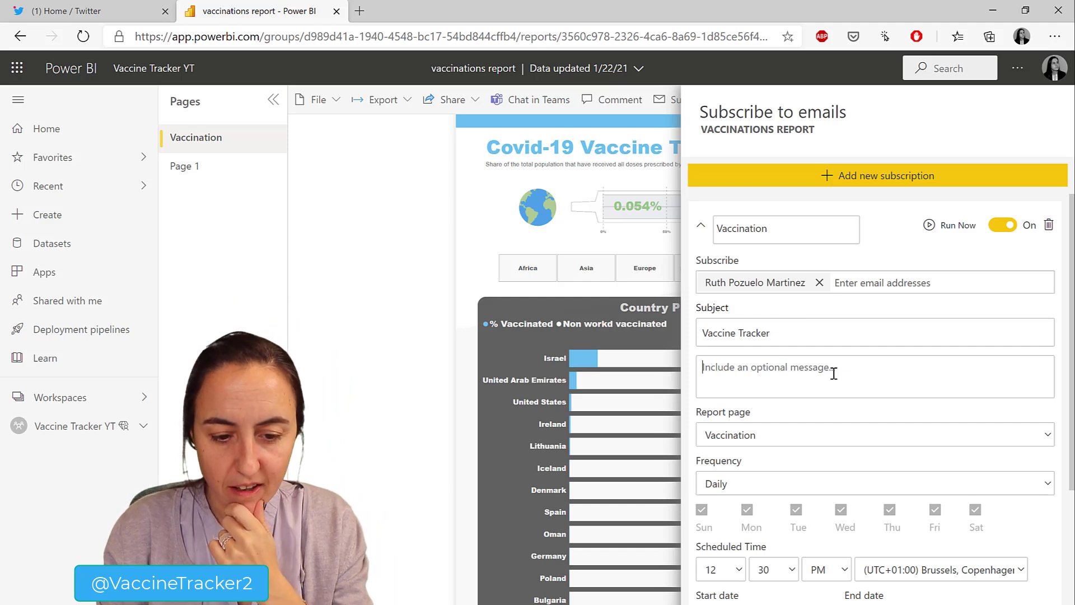
scroll(831, 375, down, 2)
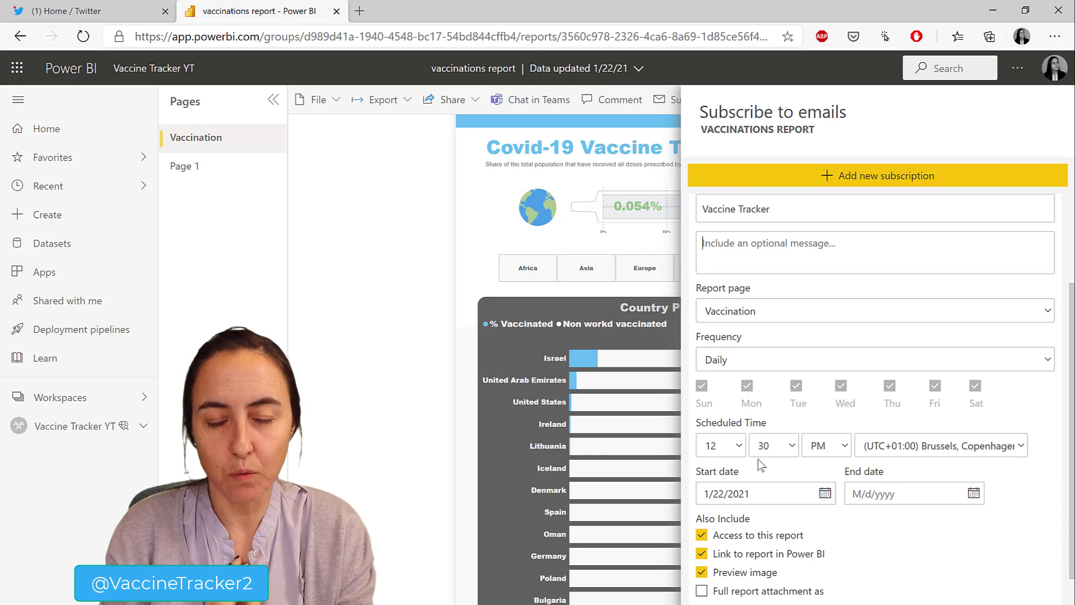
click(702, 592)
scroll(863, 593, down, 1)
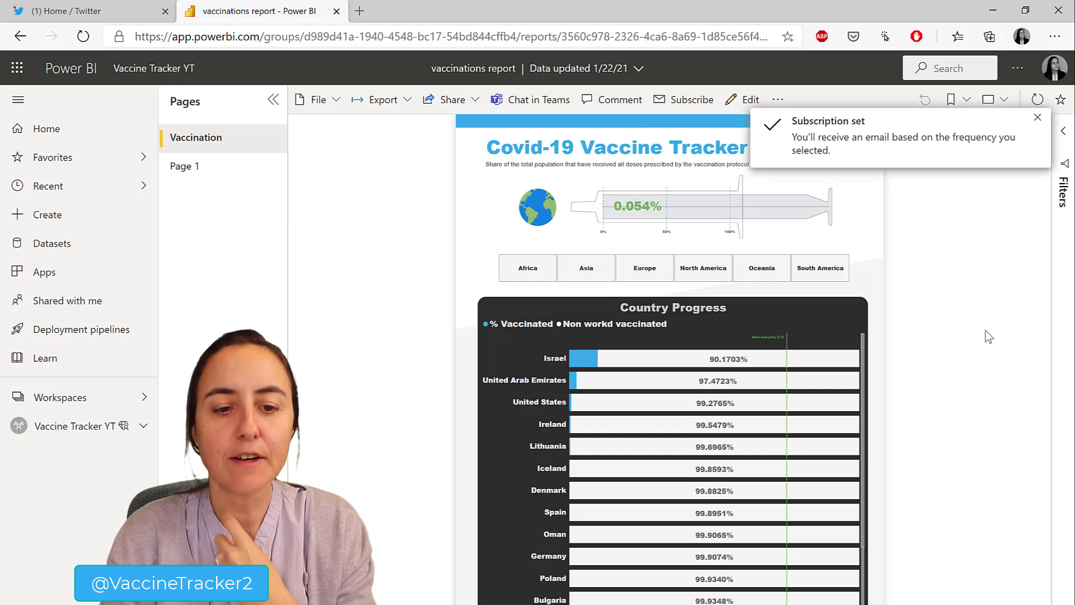
Step: Run the Vaccination subscription immediately from the report's subscriptions list
click(678, 101)
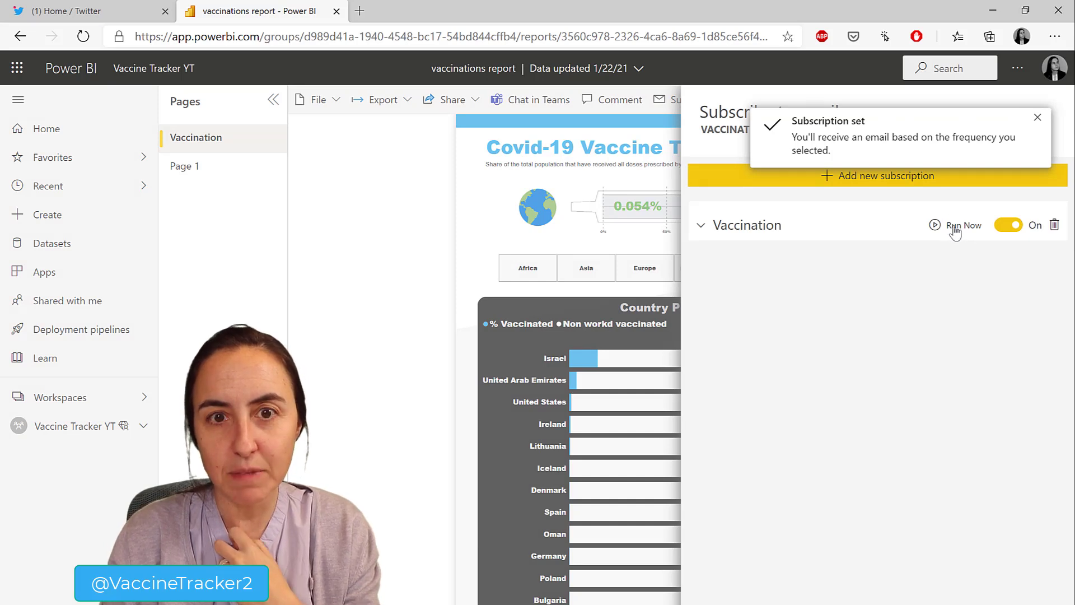
click(955, 230)
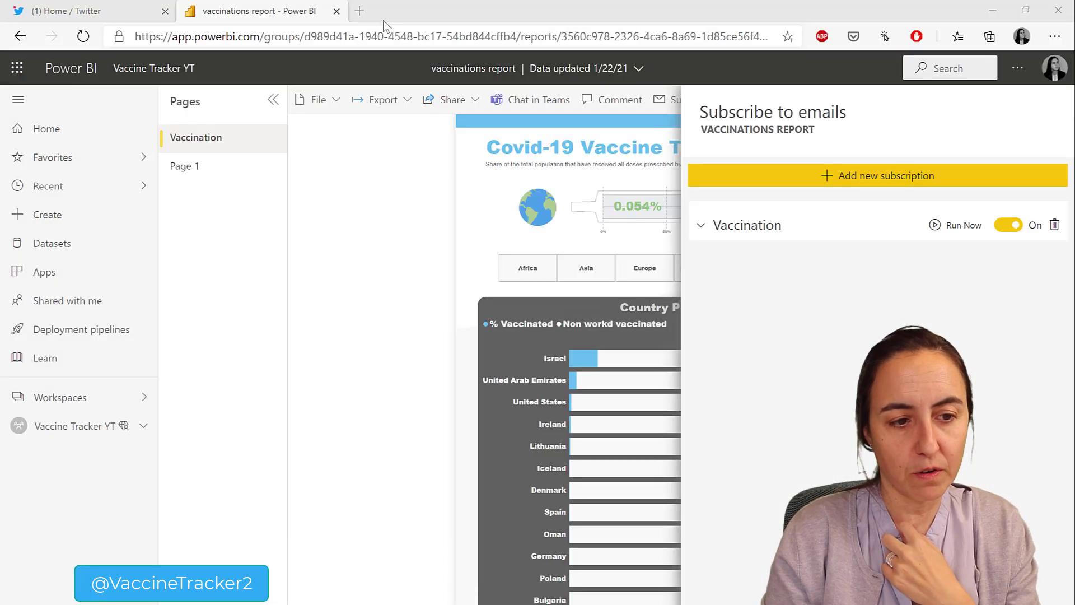
click(378, 13)
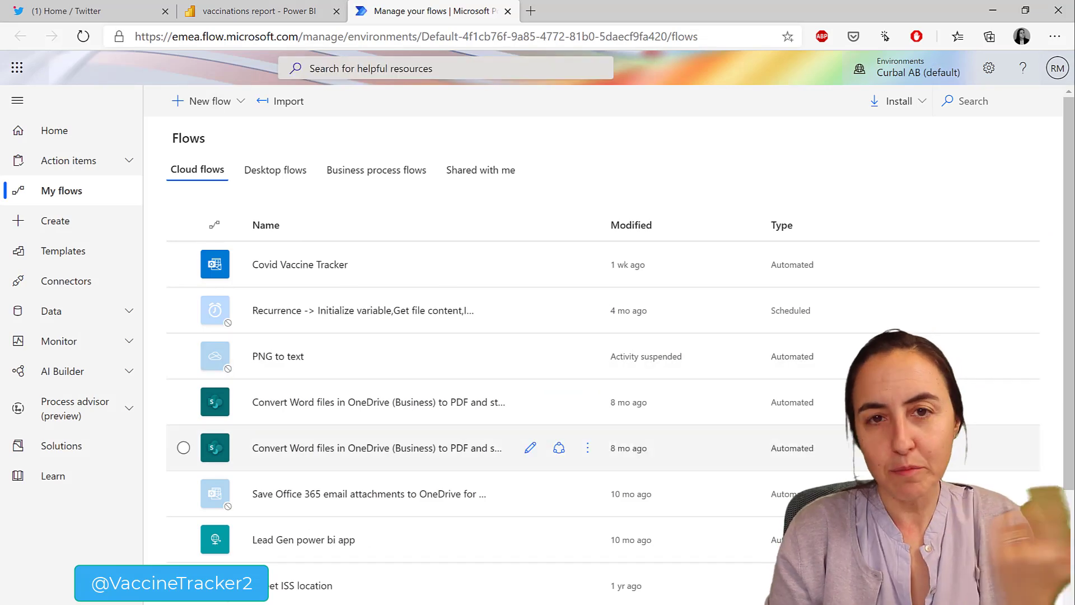
Step: Search 'email attachmen' and start a flow from the Save Office 365 email attachments to OneDrive for Business template
click(89, 16)
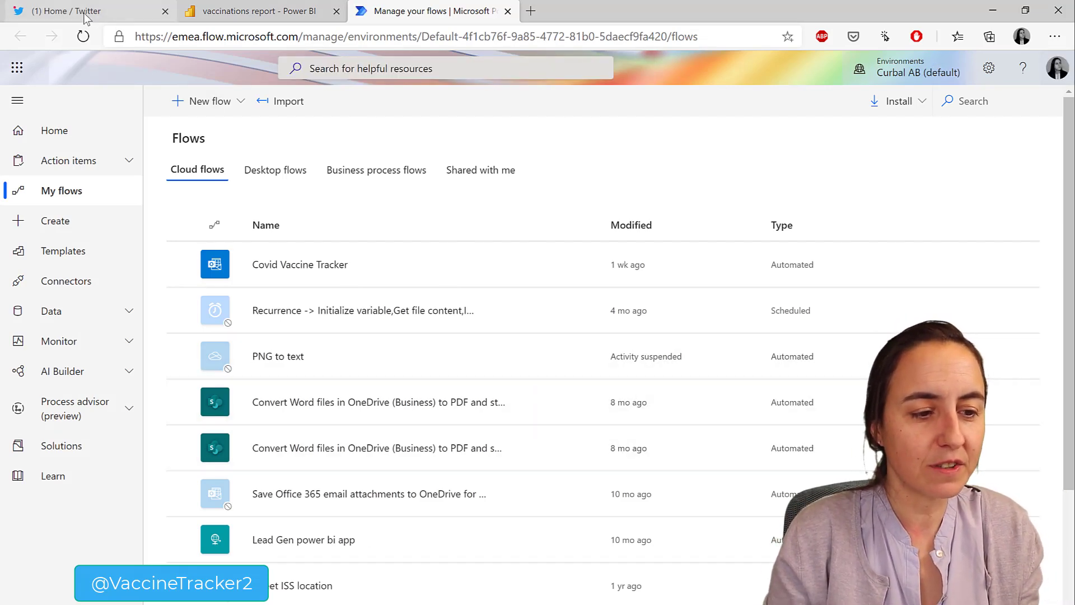
scroll(461, 349, down, 6)
scroll(461, 348, up, 6)
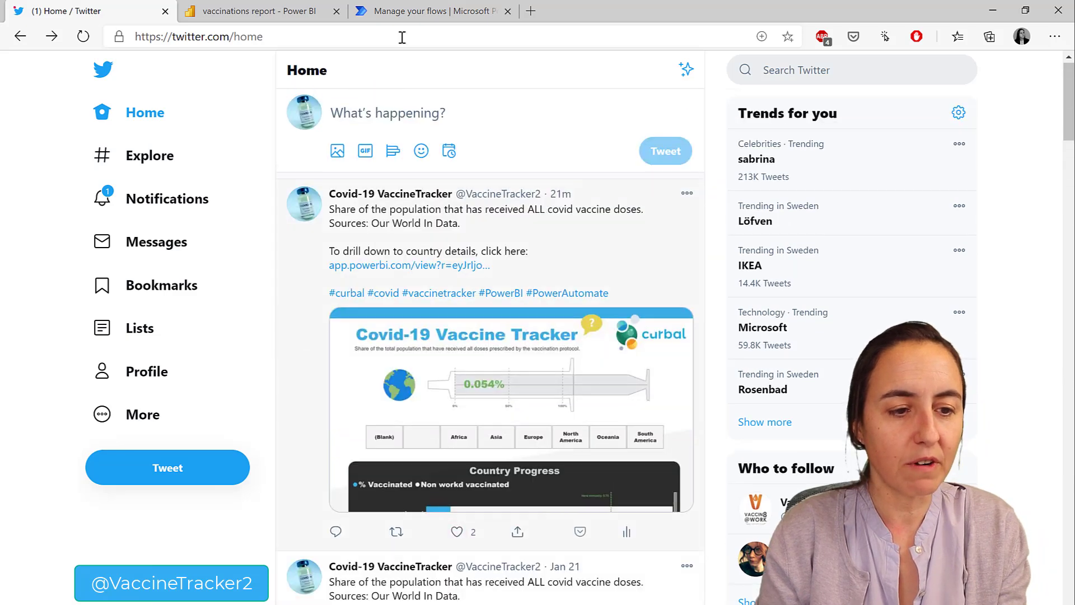
click(414, 11)
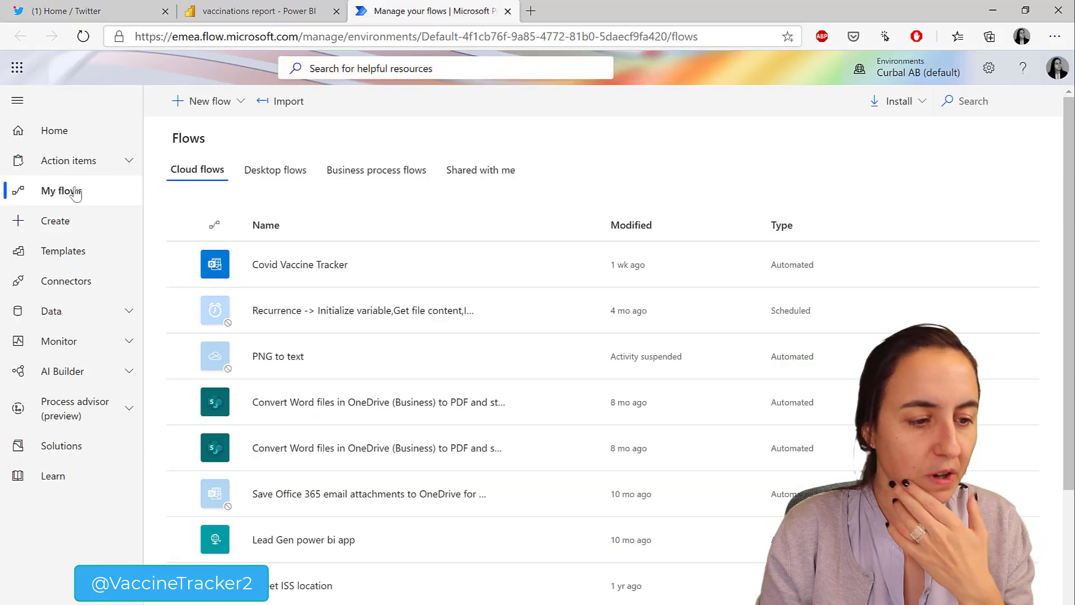
click(58, 229)
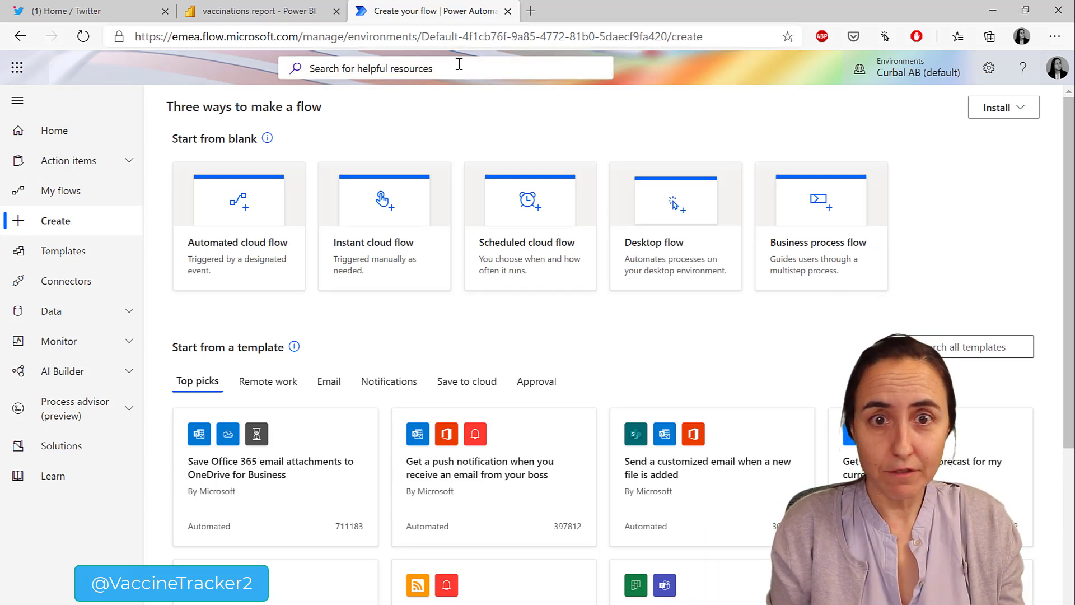
text(emai)
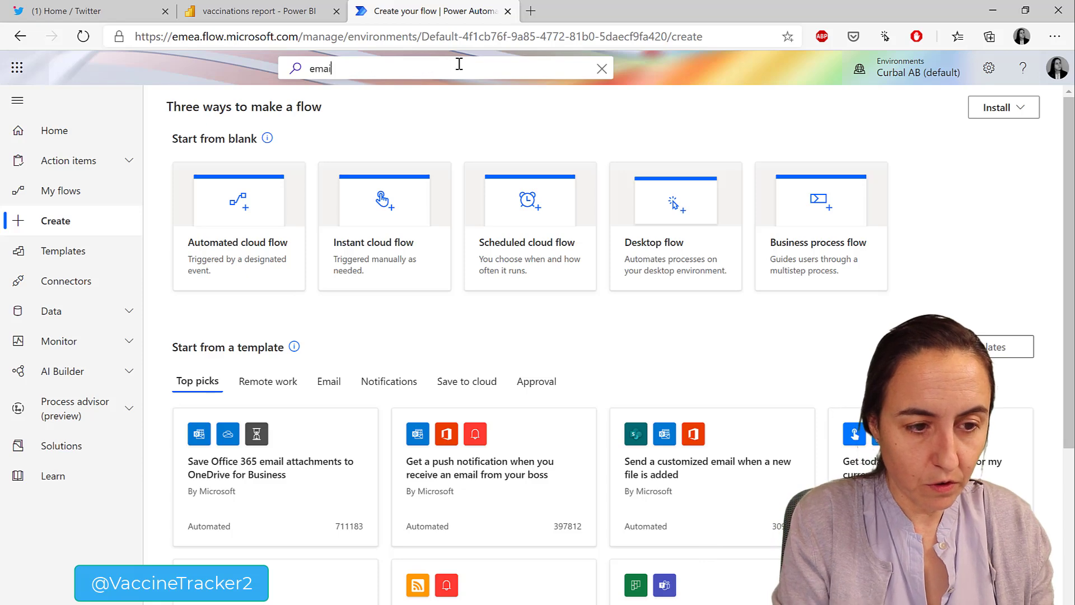
text(l attachmen)
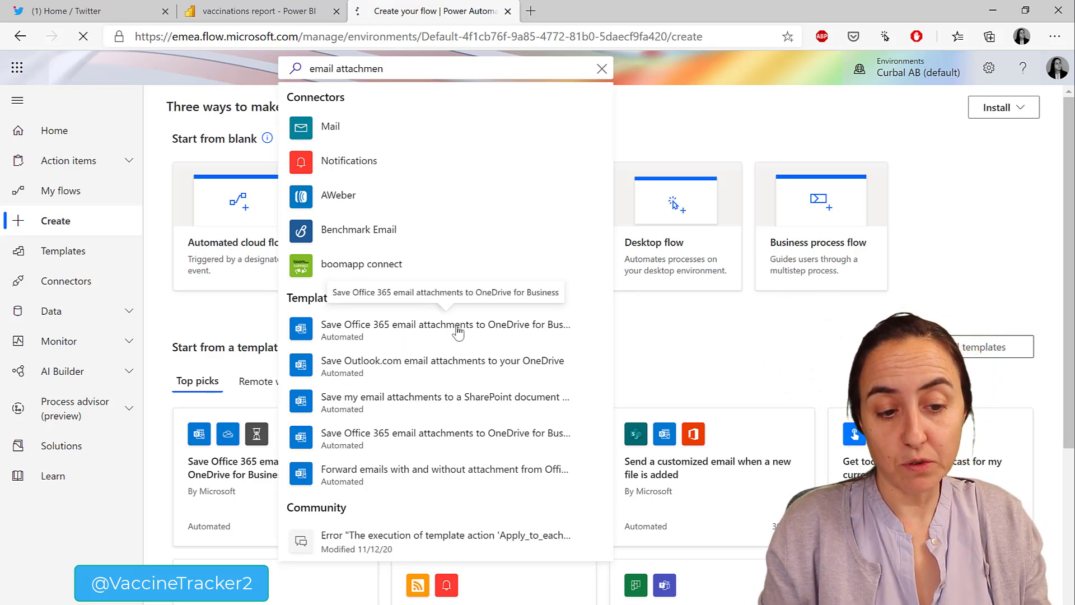
click(458, 332)
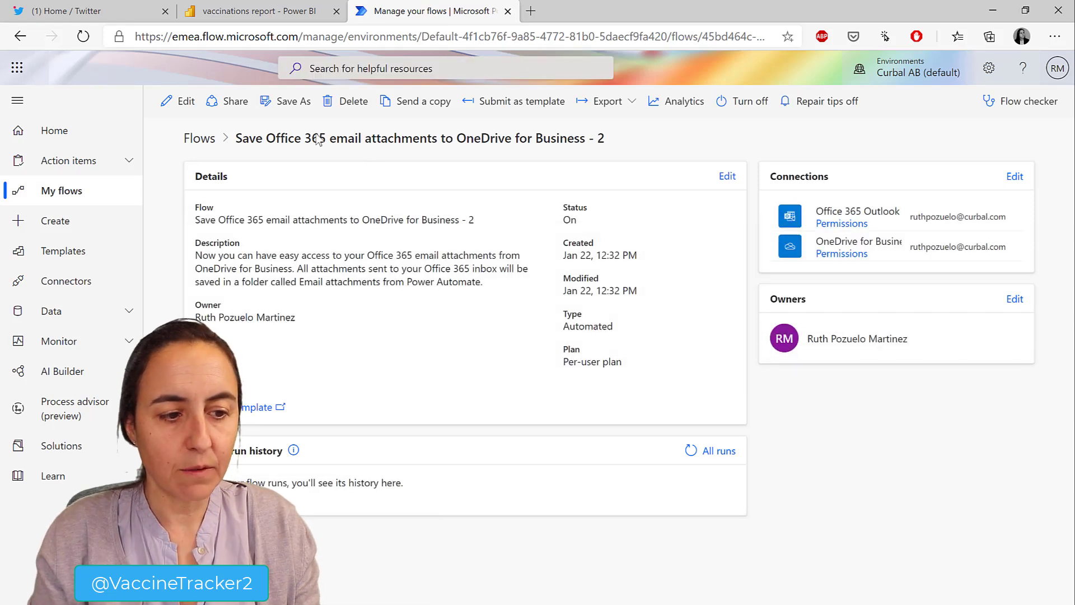
Step: Edit the flow and set the On new email trigger's To filter to the account owner
click(171, 102)
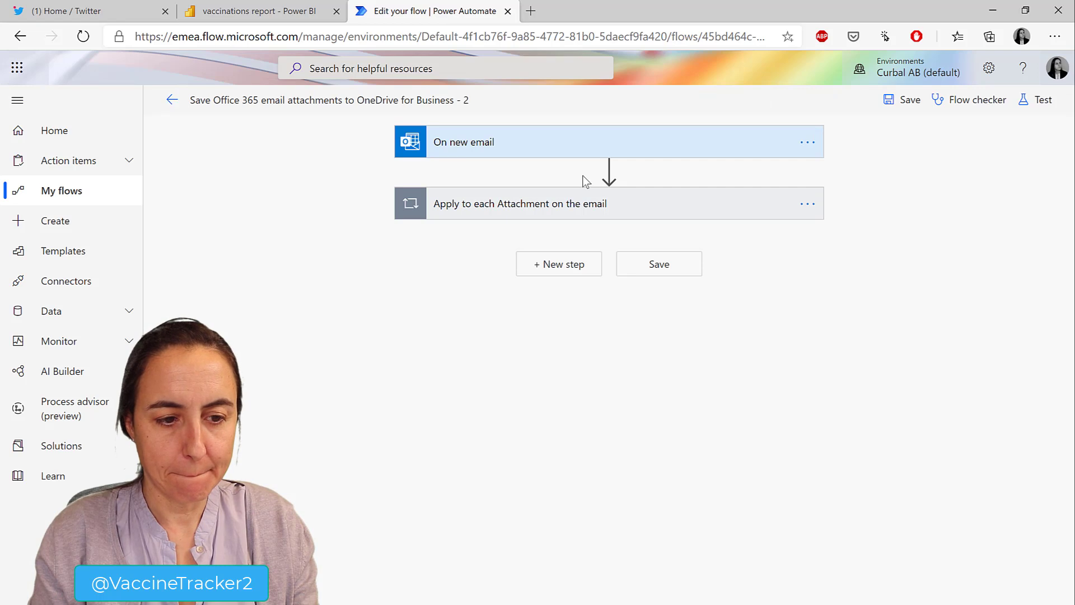
click(507, 146)
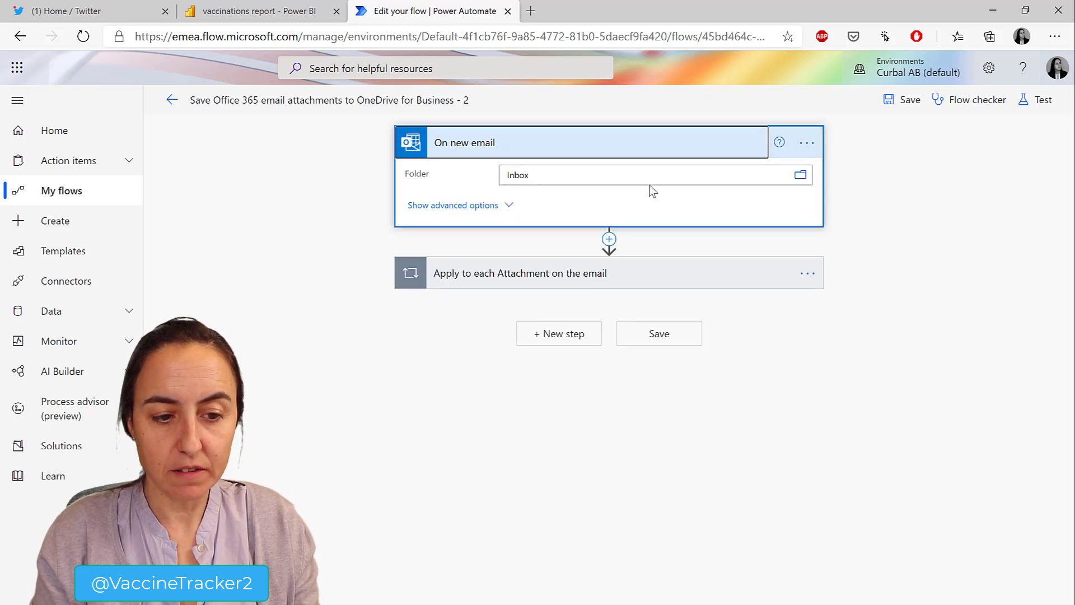
click(507, 207)
click(538, 207)
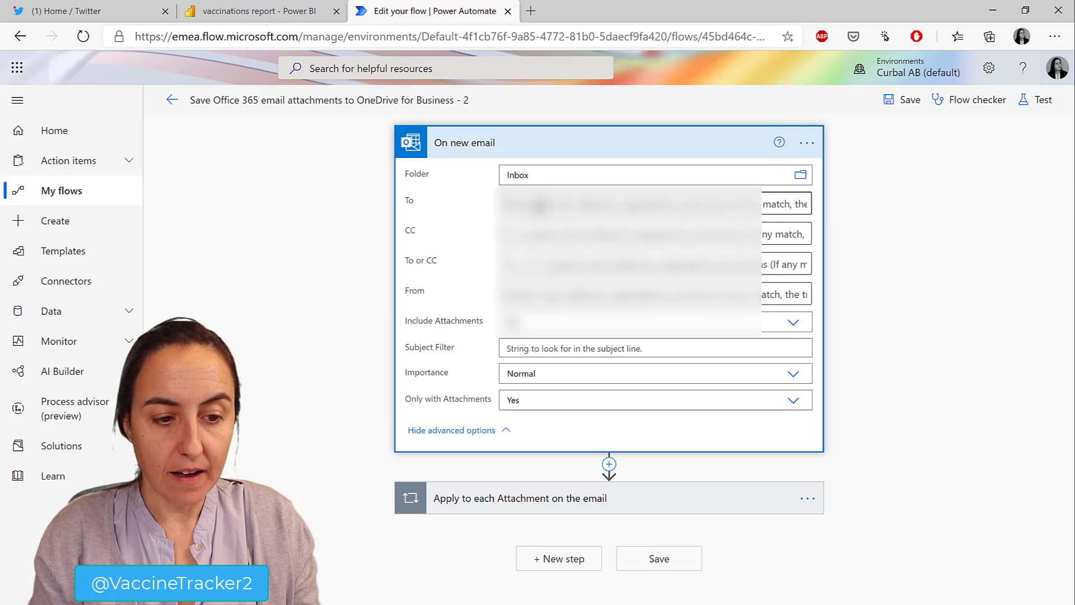
key(ctrl+v)
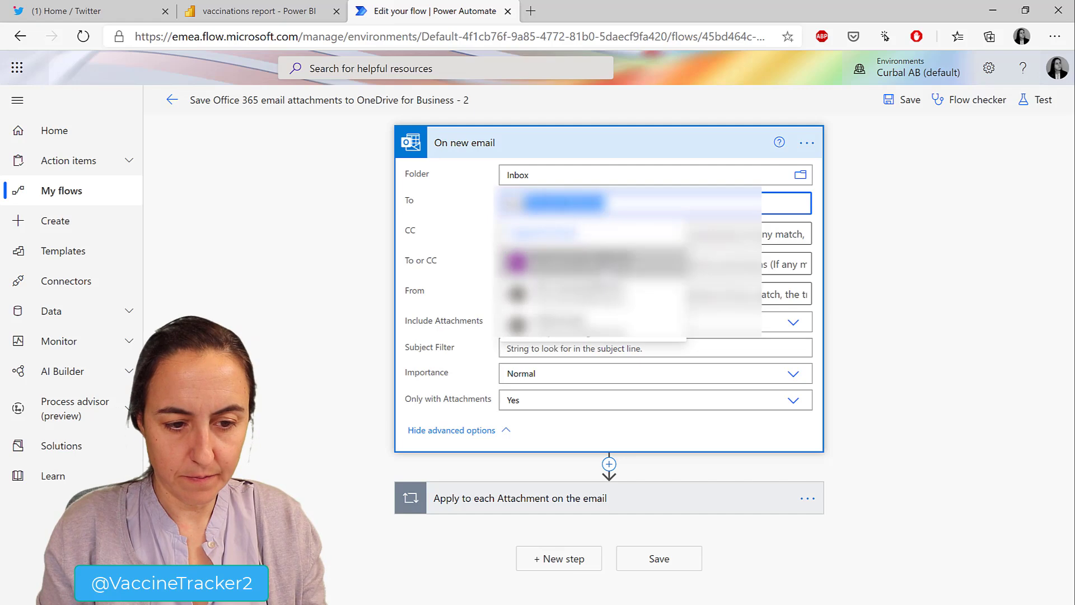
key(Return)
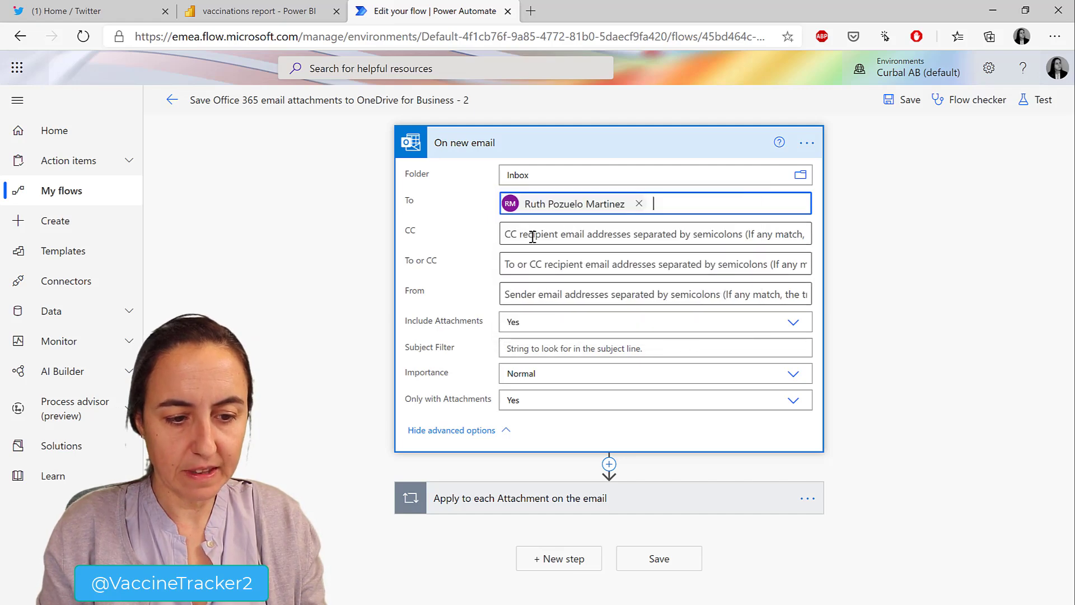
Step: Paste 'Vaccine Tracker' into the trigger's Subject Filter
click(550, 350)
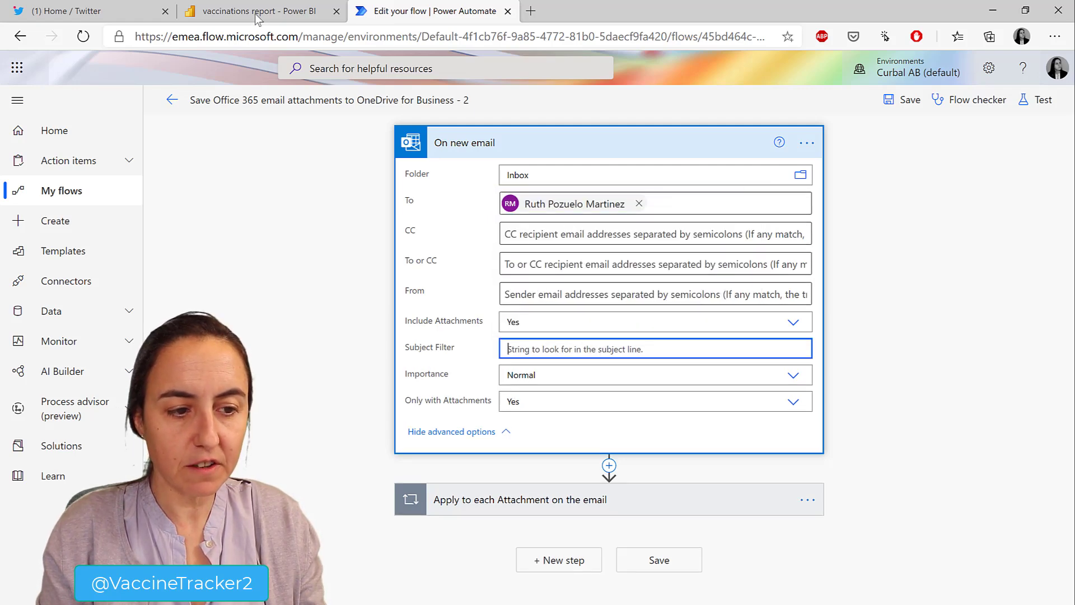
click(246, 11)
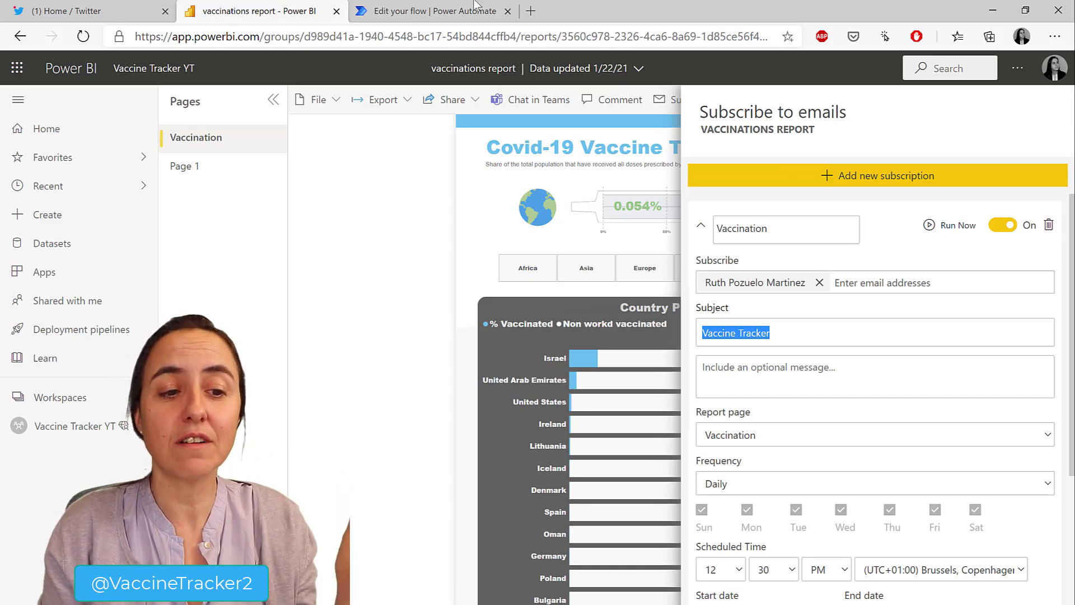
click(429, 17)
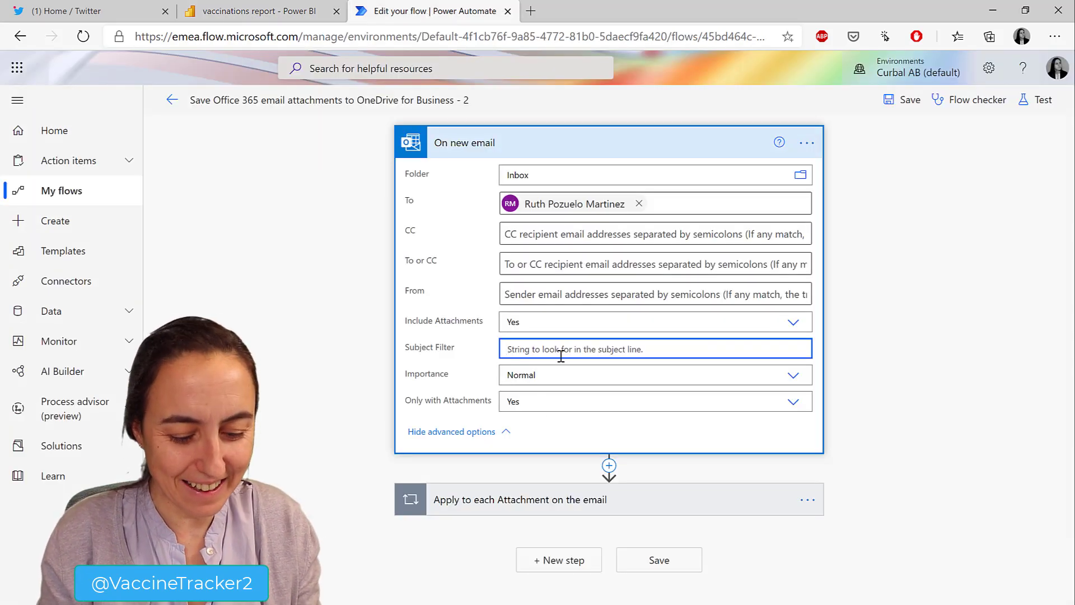
text(Vaccine Tracker)
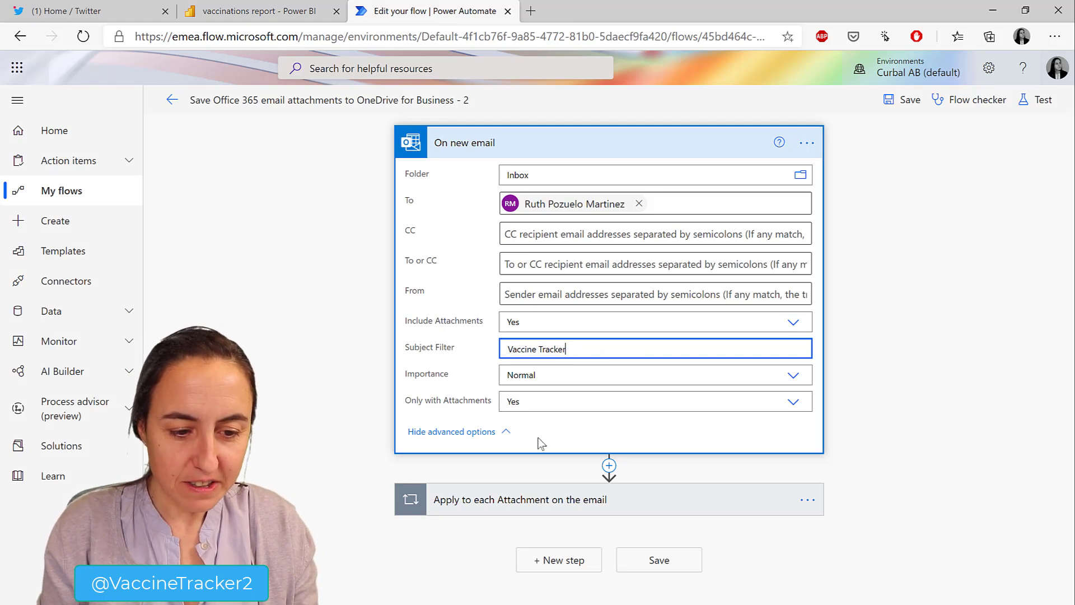
click(503, 506)
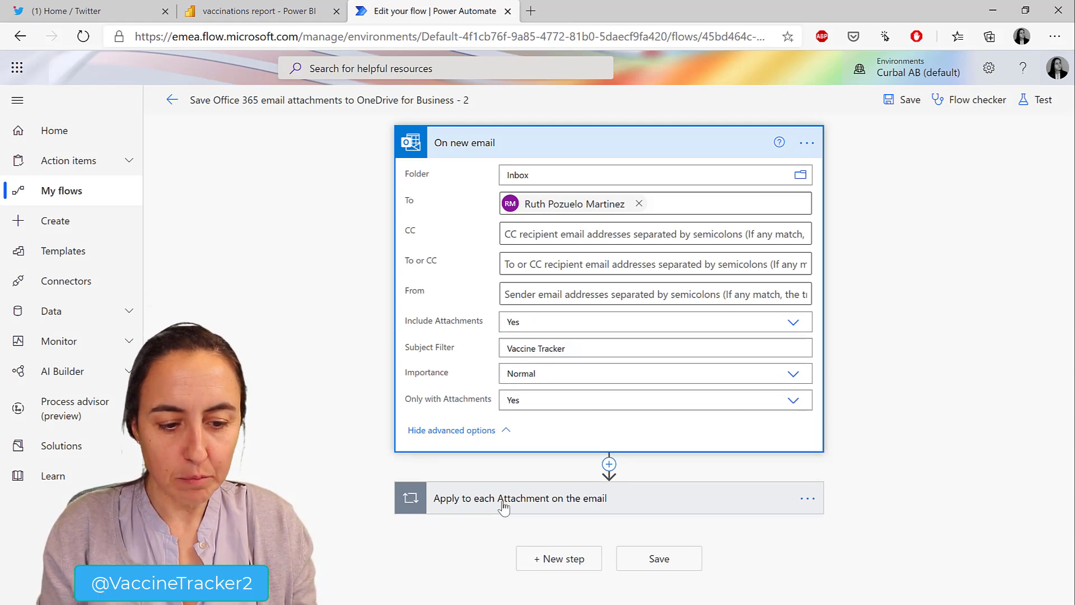
Step: Insert a new action between the trigger and the loop and search for 'delay'
scroll(947, 439, down, 2)
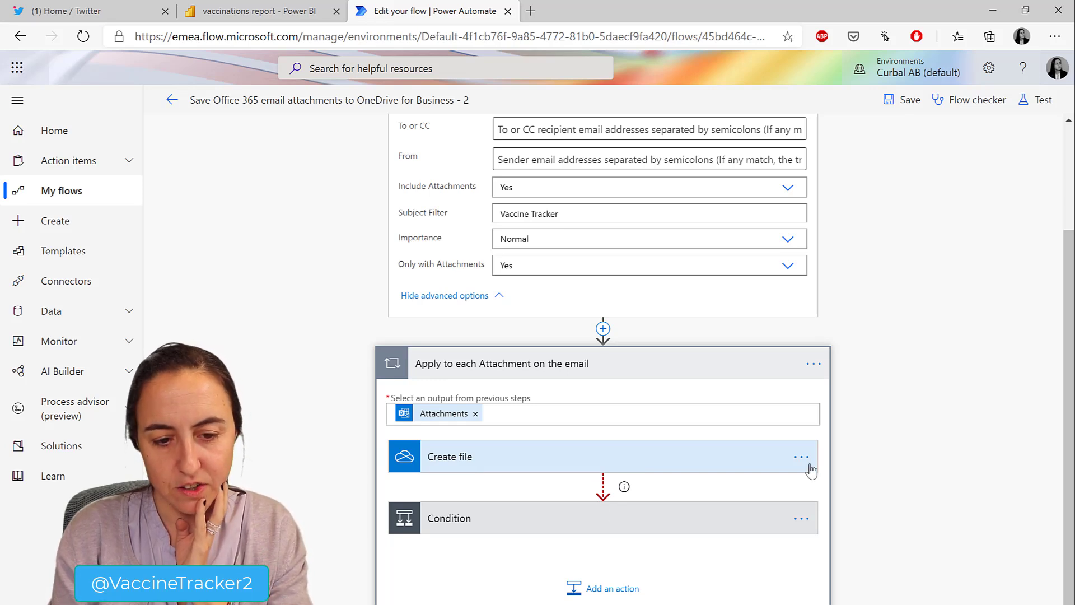
click(605, 330)
click(608, 352)
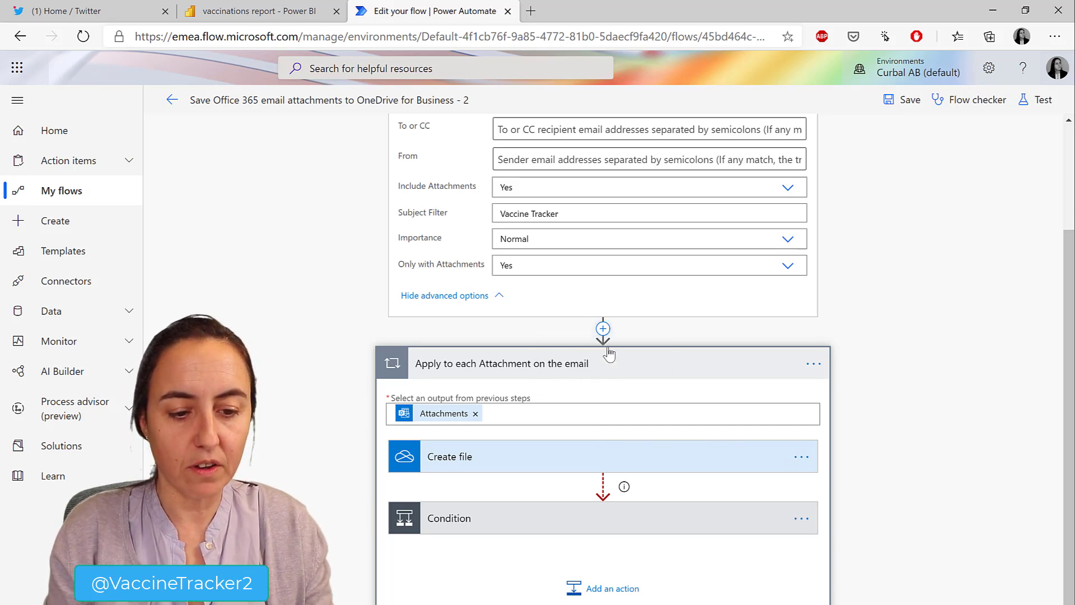
text(de)
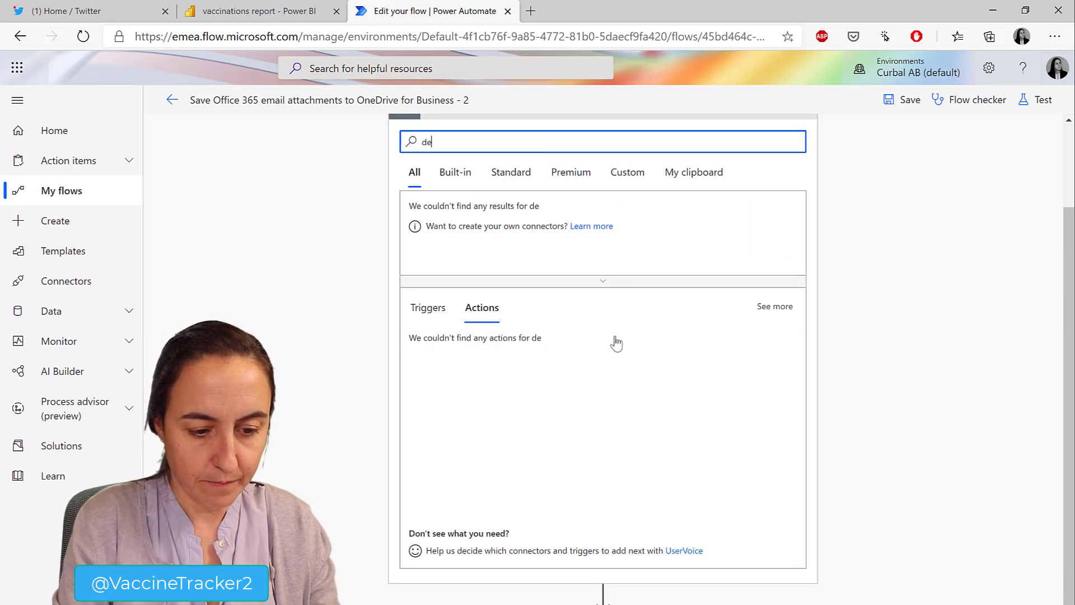
text(lay)
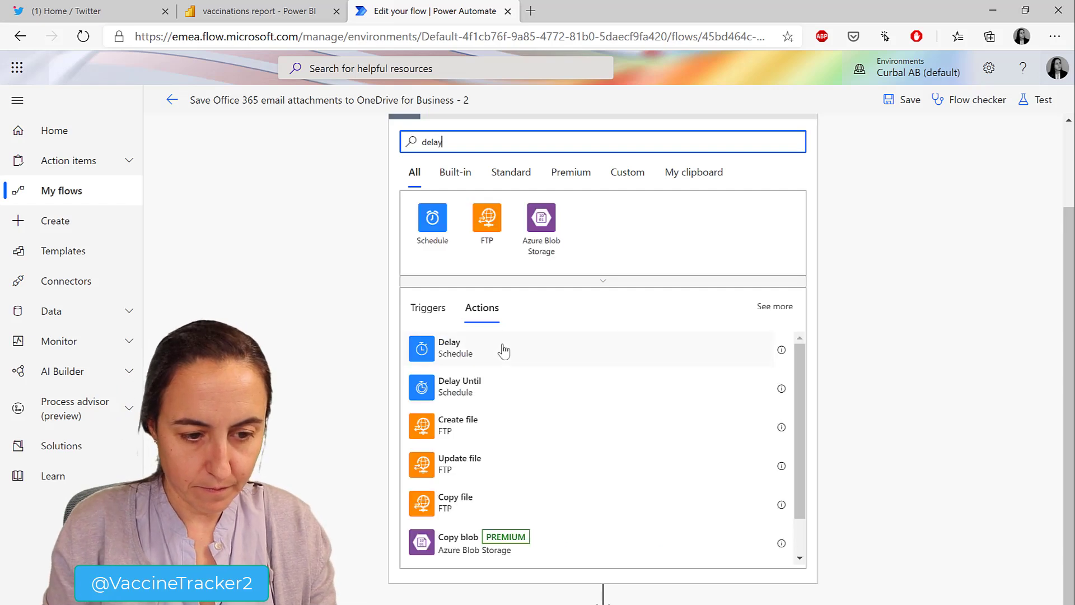
Step: Add a Delay step, then delete the misplaced Delay 2 step
click(504, 350)
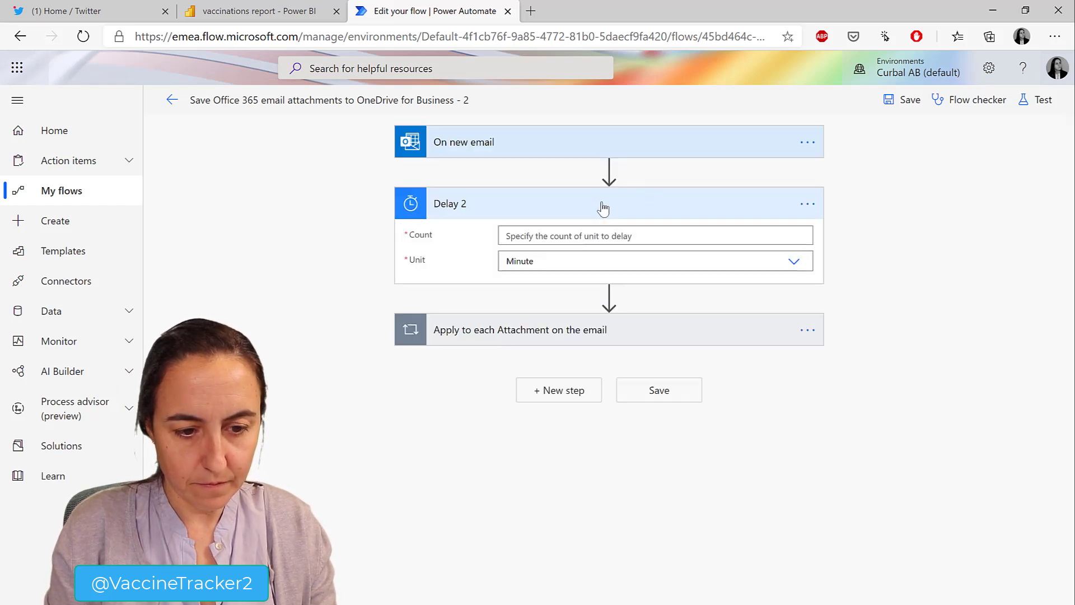
drag(613, 205, 614, 339)
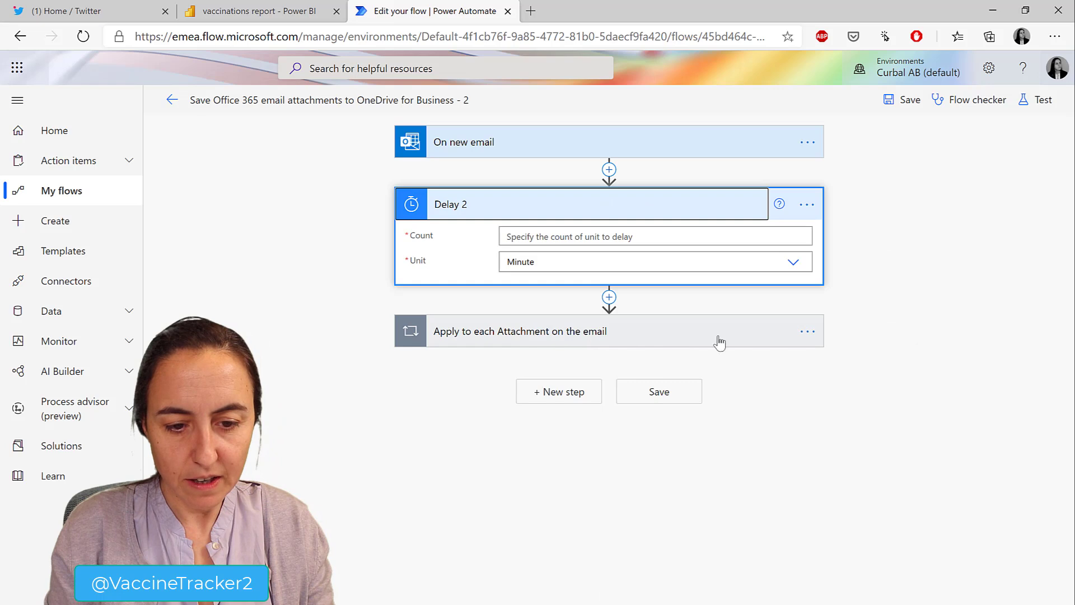
click(679, 335)
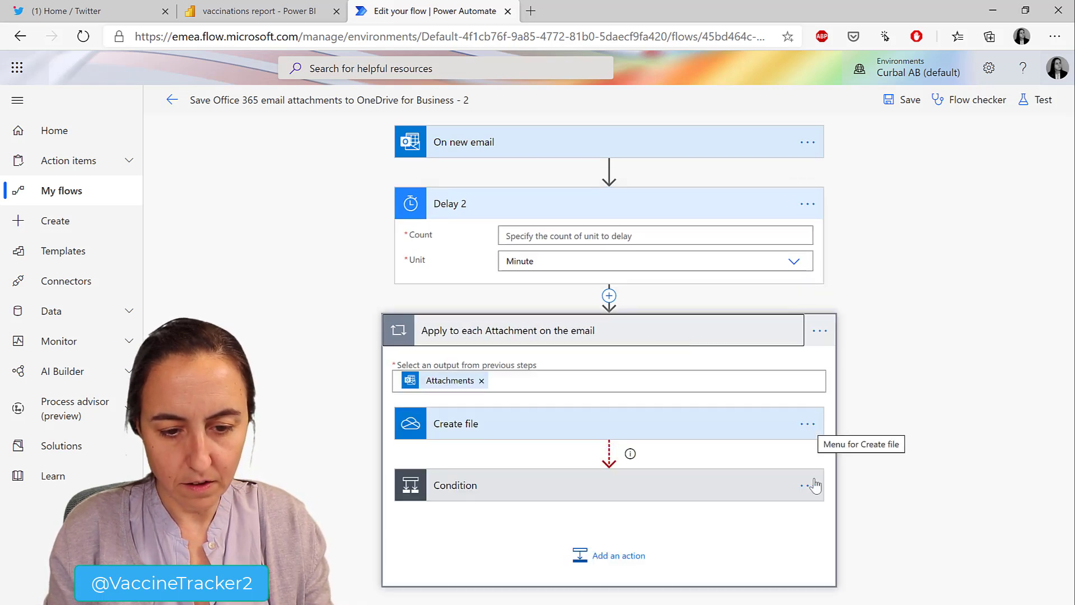
click(806, 204)
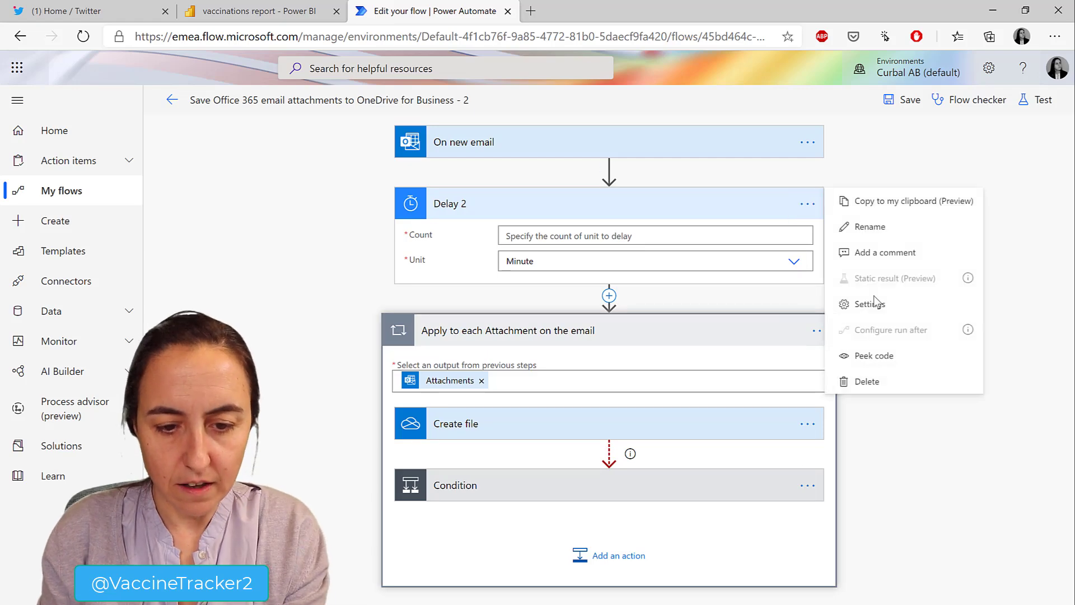
click(869, 384)
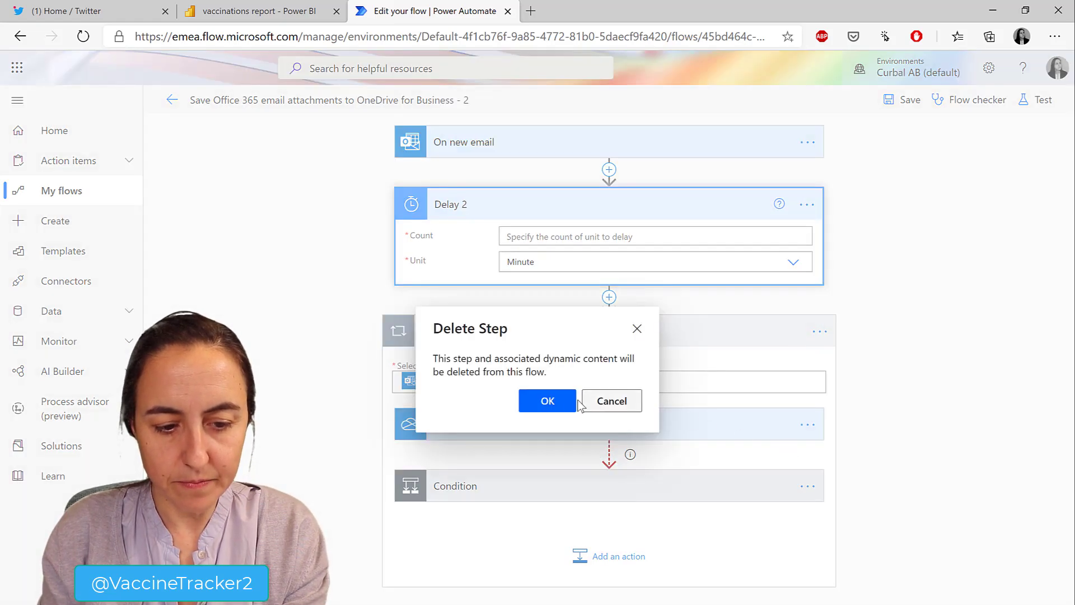
key(Return)
Step: Delete the loop's Condition and Create file steps, leaving the loop empty
click(808, 361)
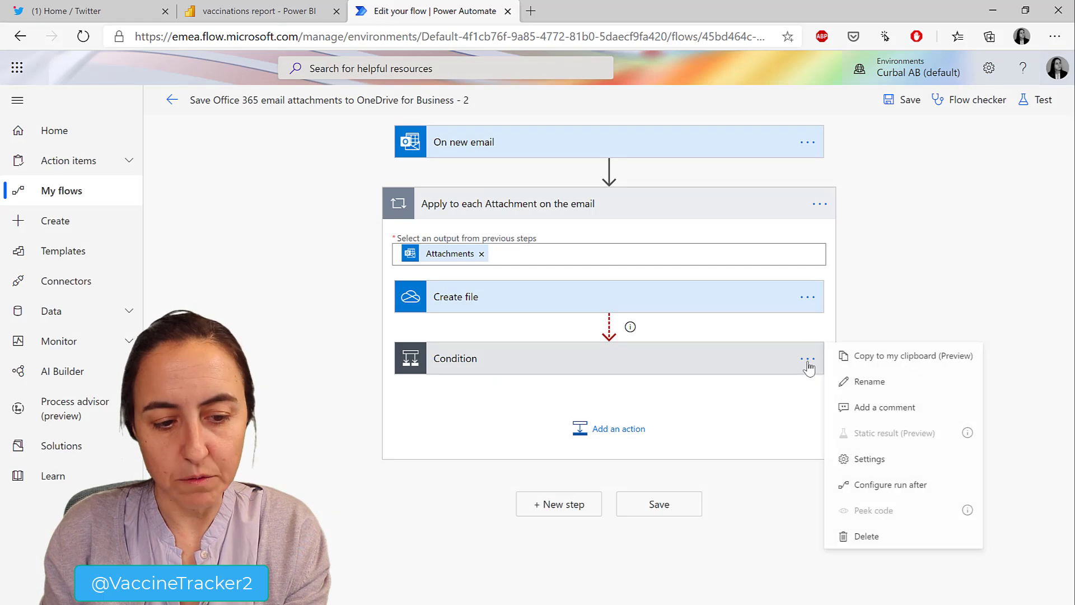
click(864, 535)
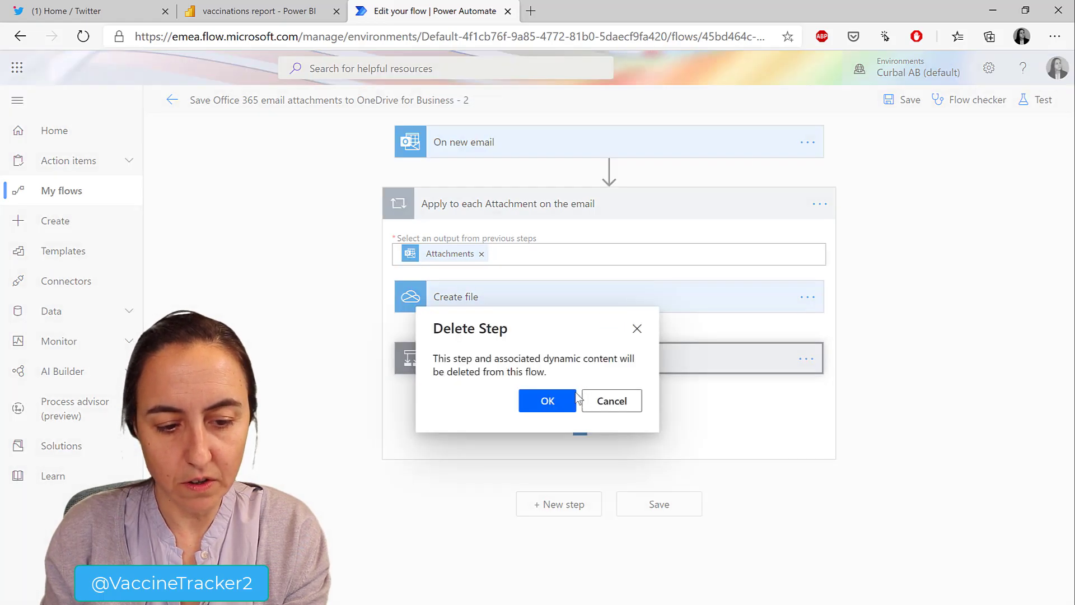
click(549, 403)
click(812, 301)
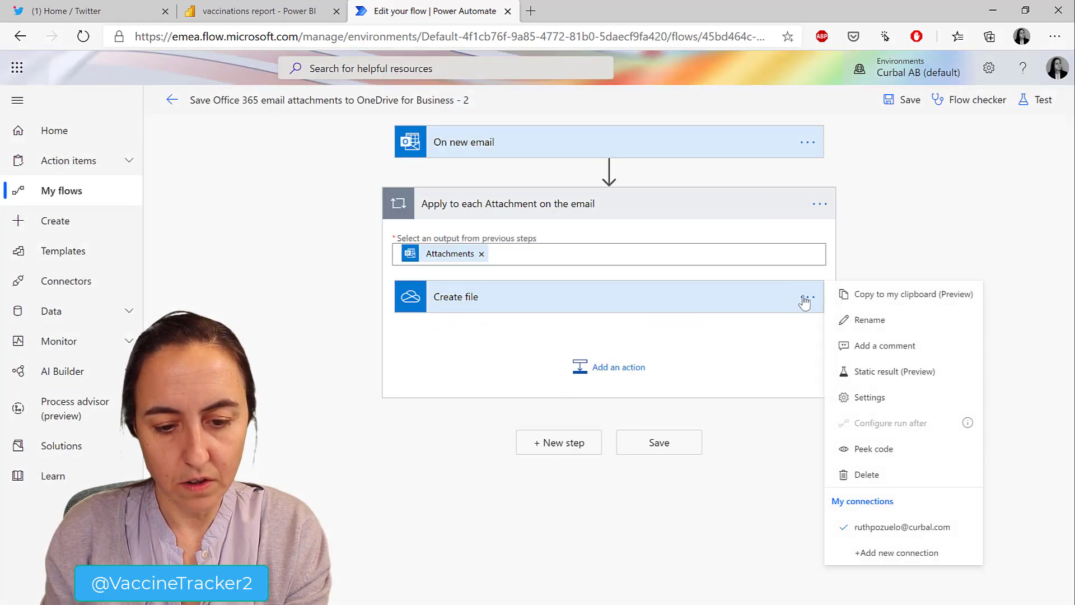
click(869, 475)
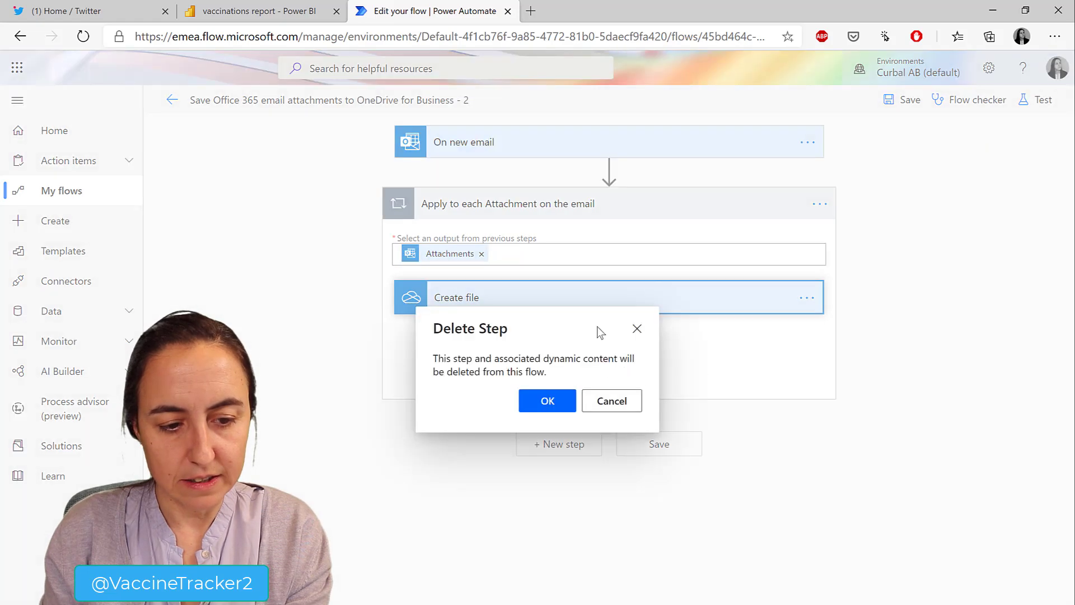
click(542, 408)
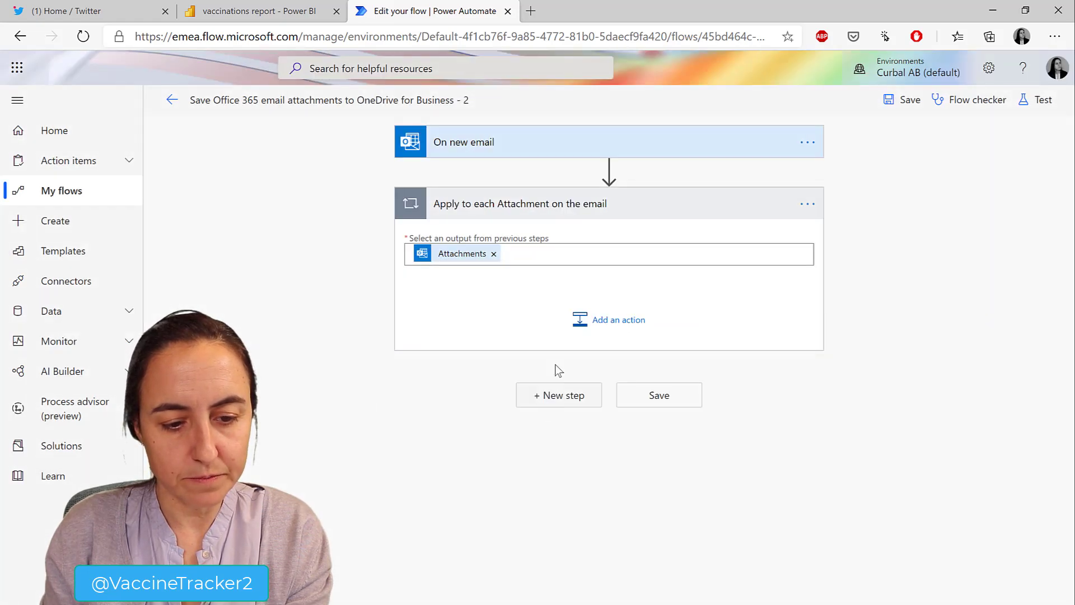
Step: Add a Delay action inside the loop set to 30 seconds
click(602, 321)
text(dea)
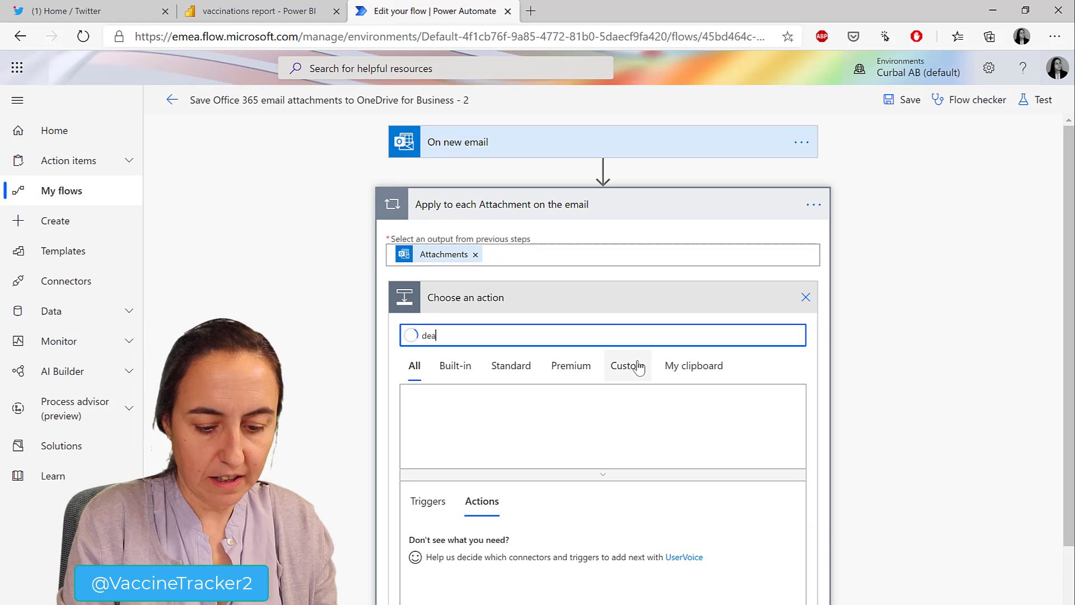
key(BackSpace)
text(lay)
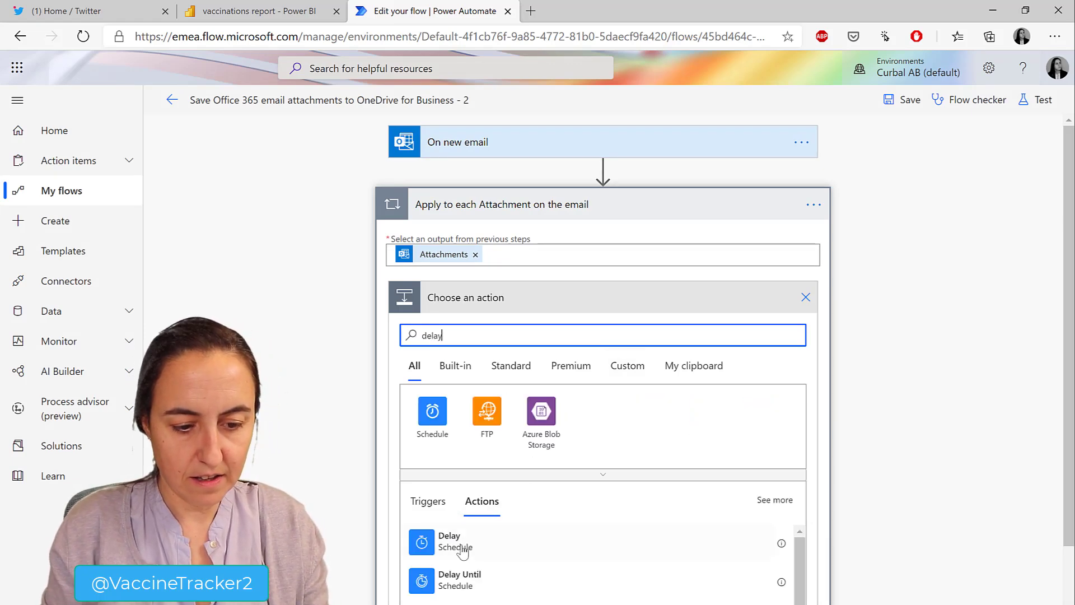
click(449, 541)
click(578, 337)
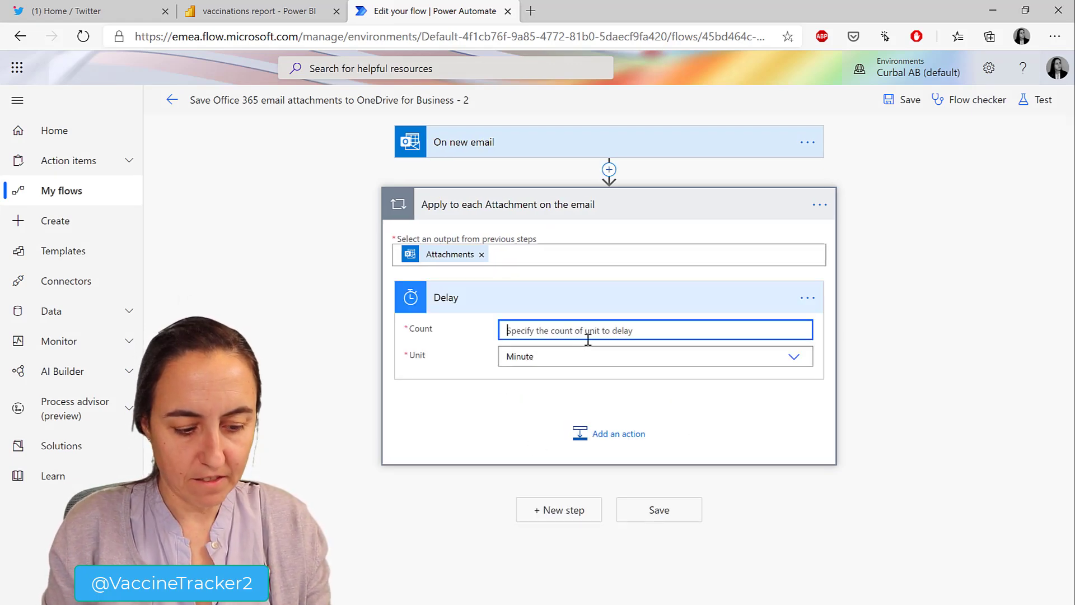
text(30)
click(576, 372)
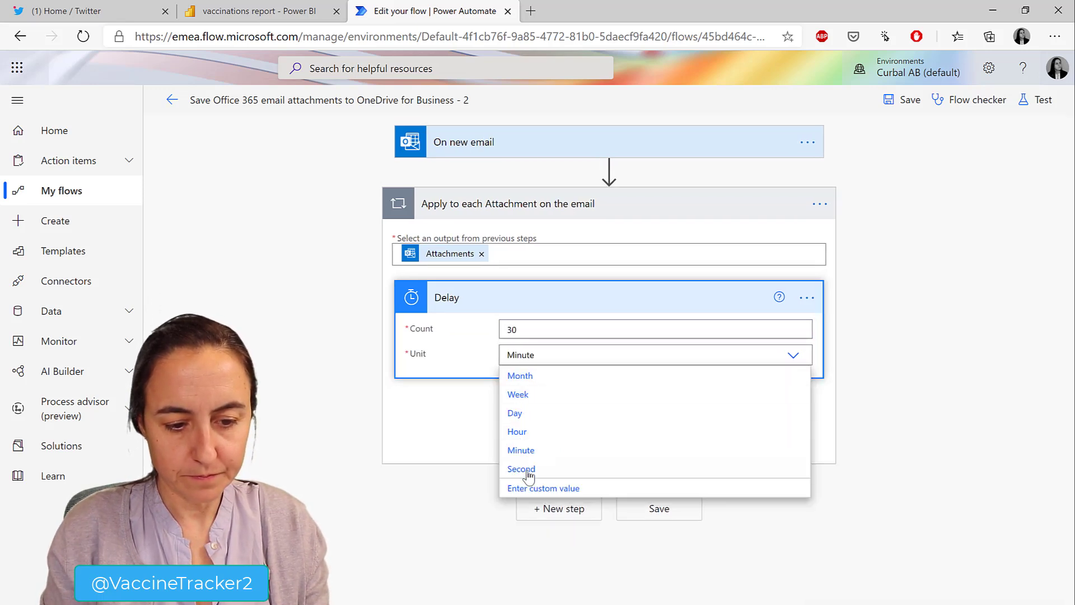
click(525, 471)
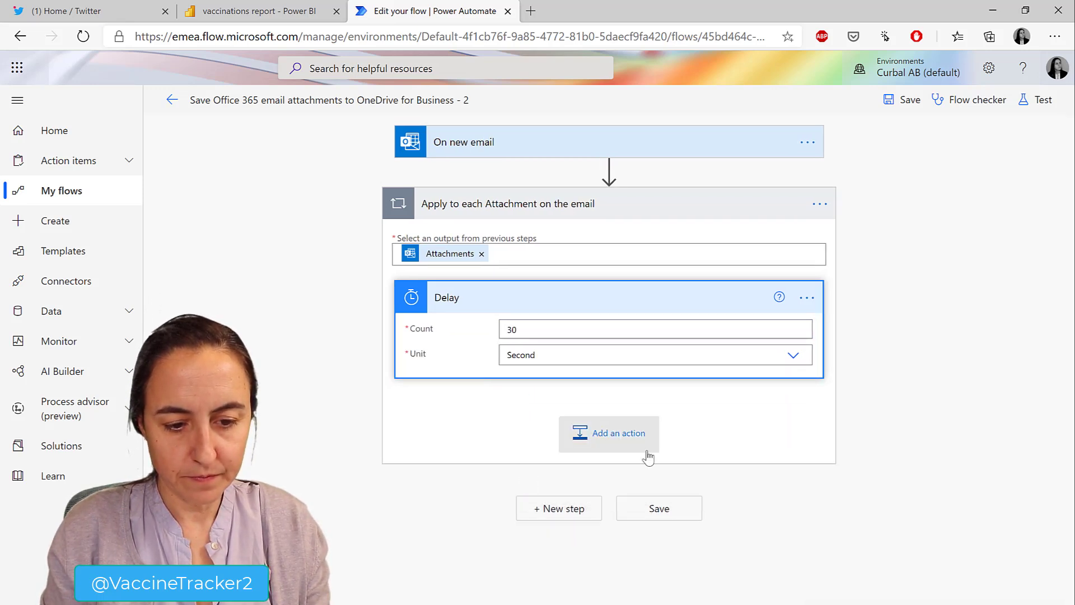
Step: Add a OneDrive Create file action targeting the 'Email attachments from Power Automate' folder
click(607, 440)
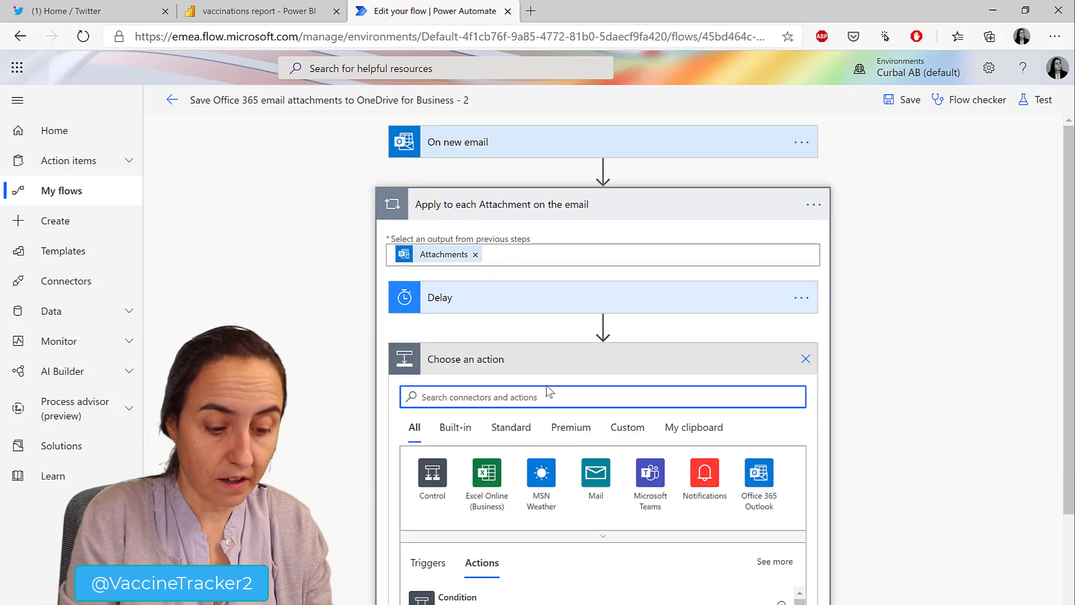
text(create )
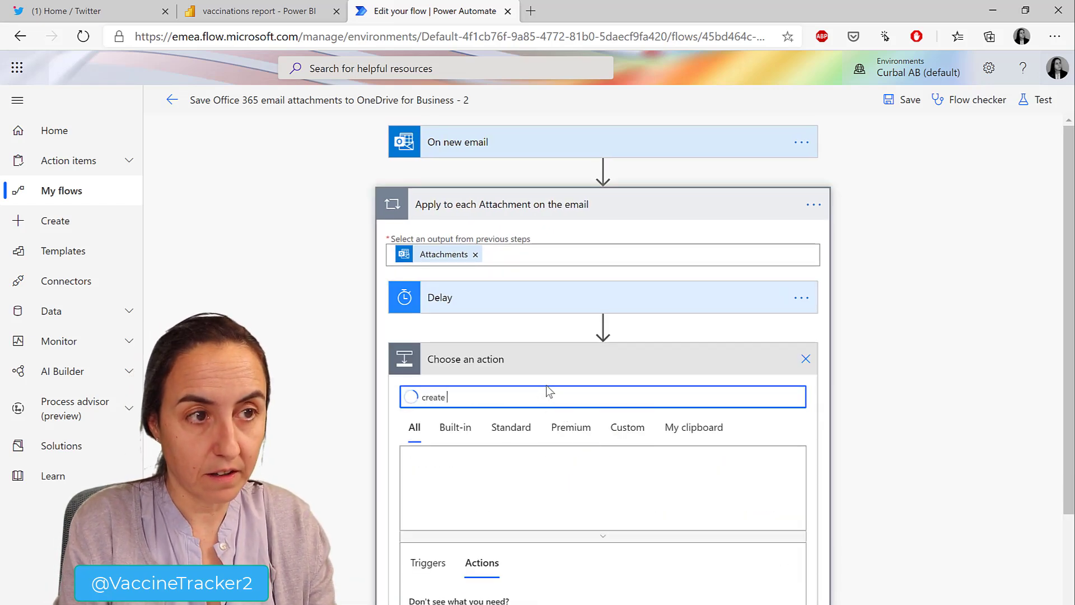
text(file)
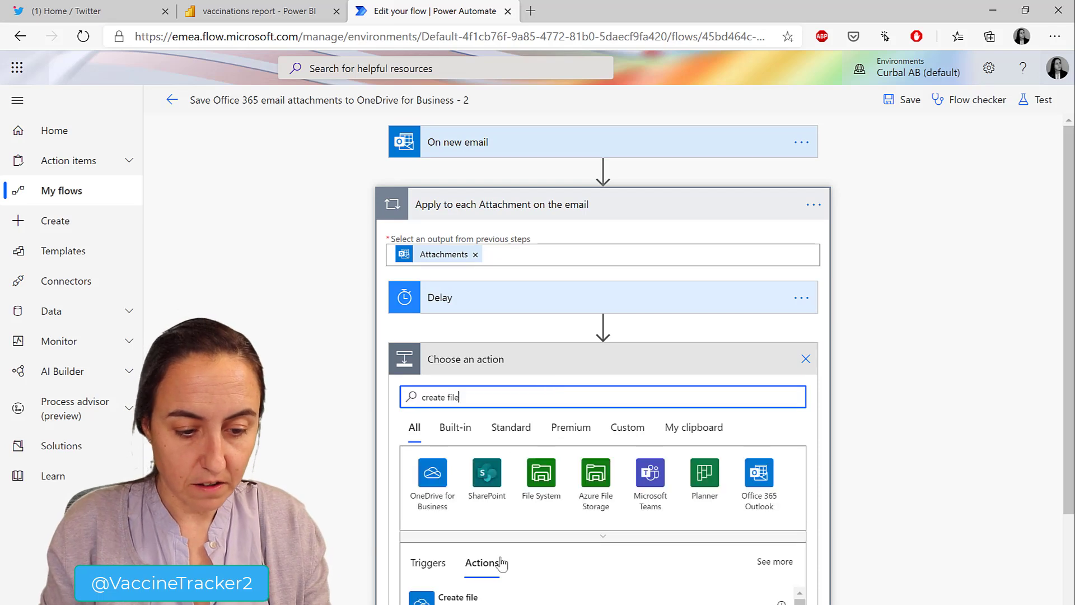
click(458, 597)
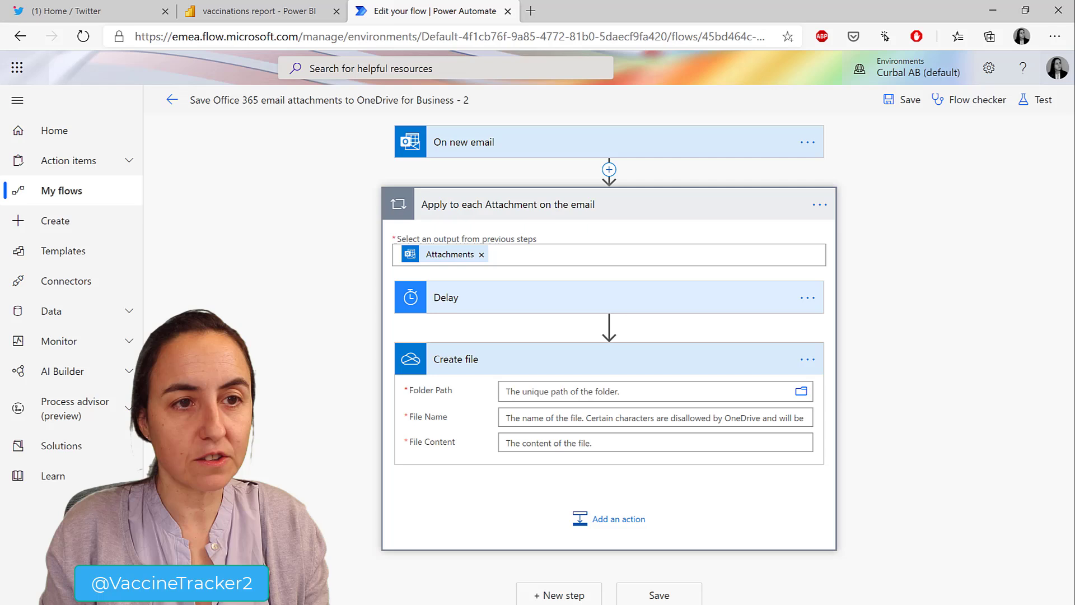
click(802, 391)
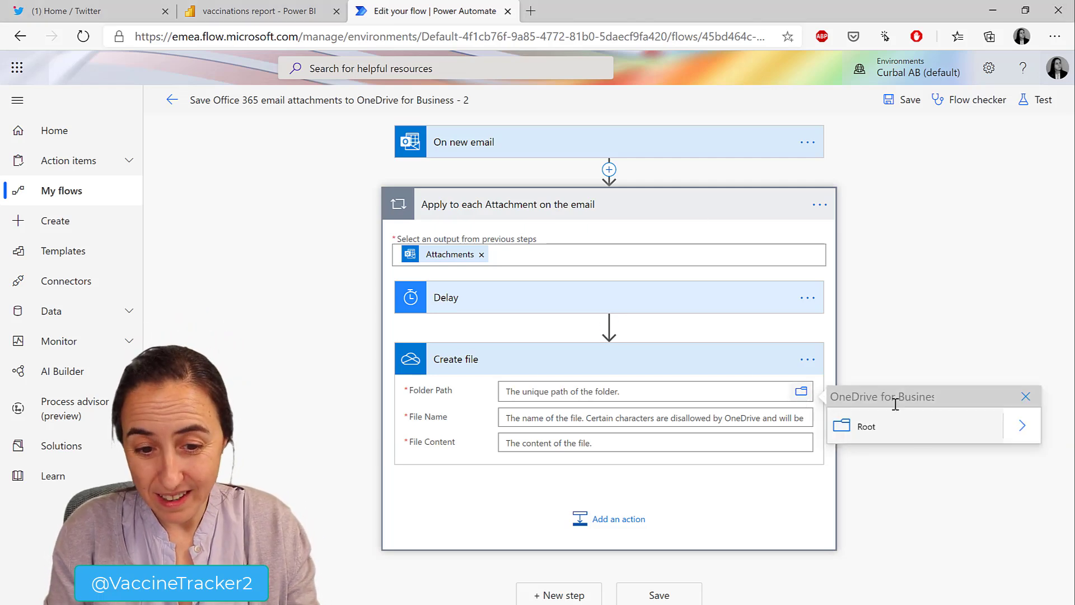
click(1022, 426)
click(868, 313)
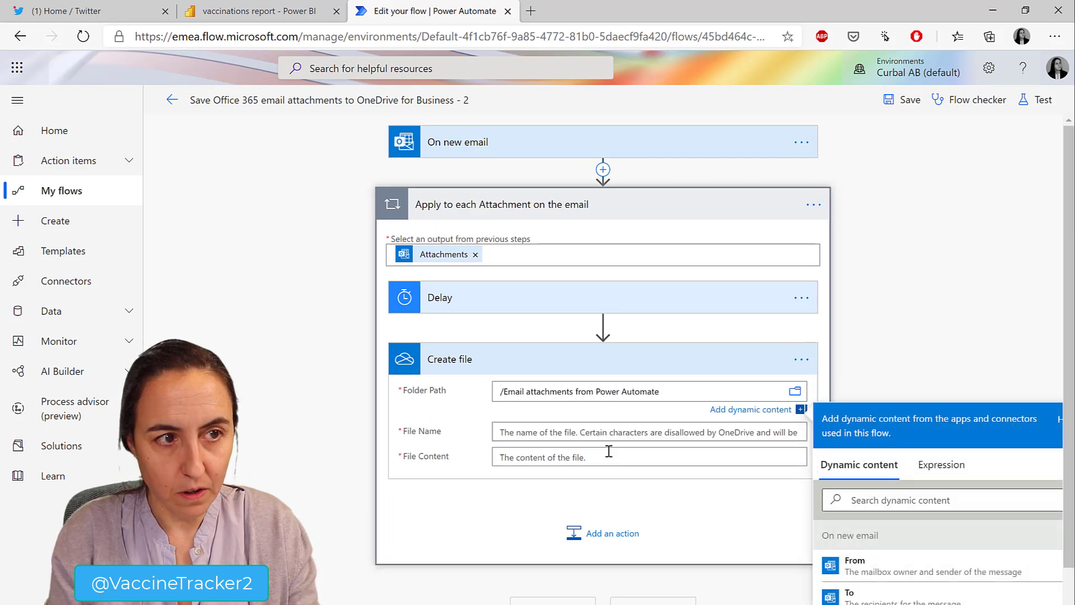
Step: Set the file name to Attachments Name and the file content to Attachments Content
click(568, 437)
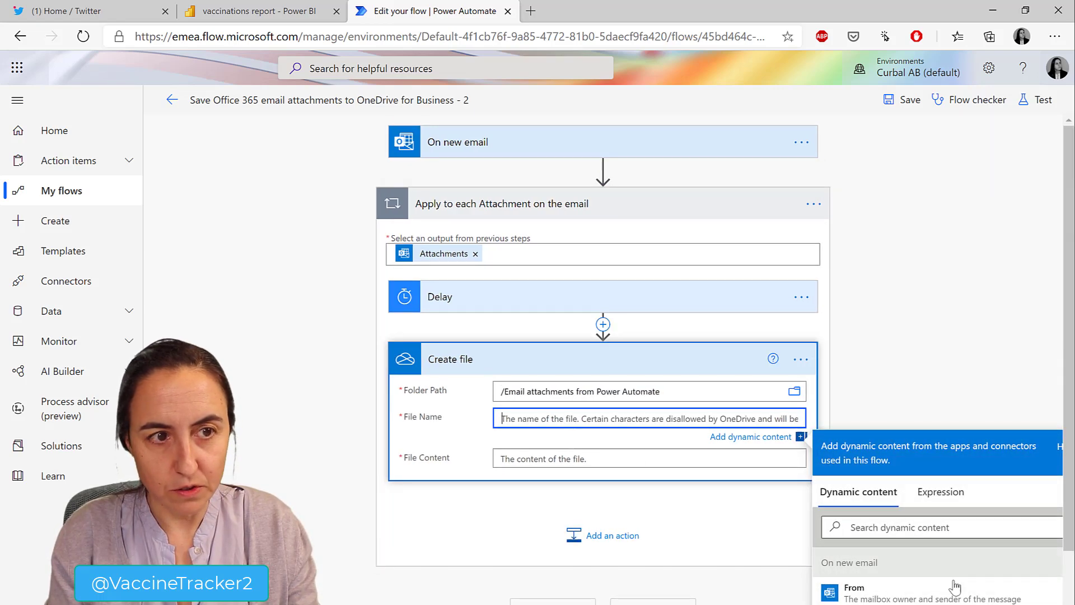
scroll(993, 569, down, 1)
scroll(993, 568, down, 3)
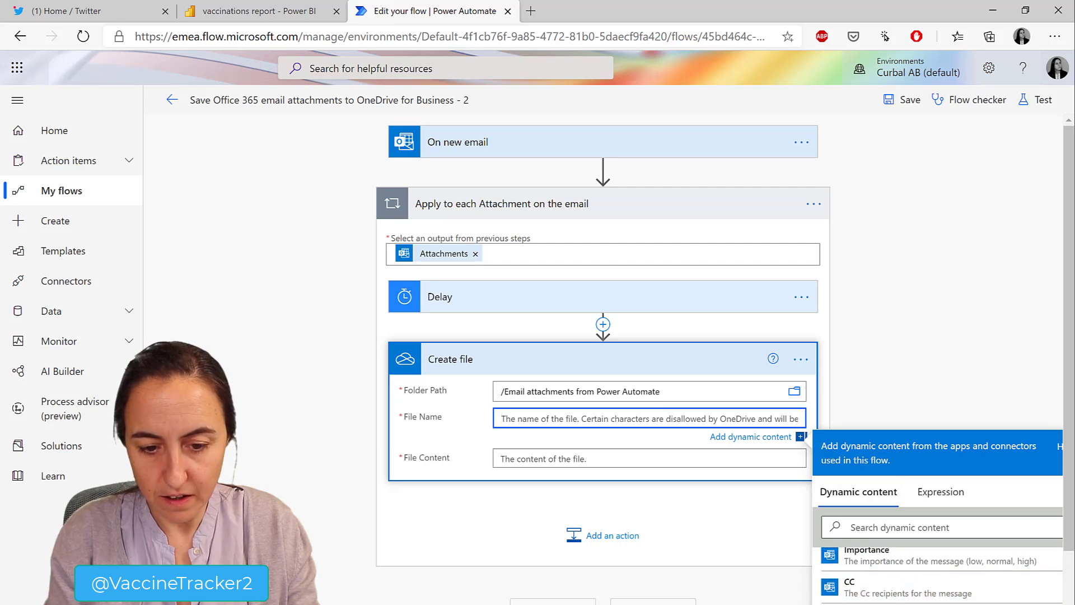
click(802, 537)
click(767, 425)
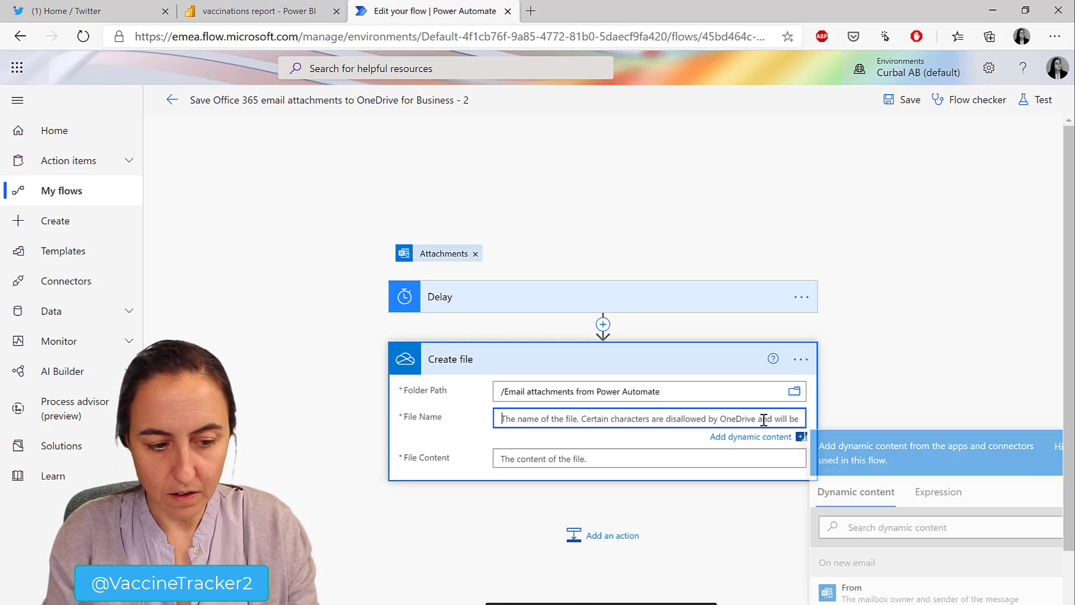
scroll(933, 481, down, 6)
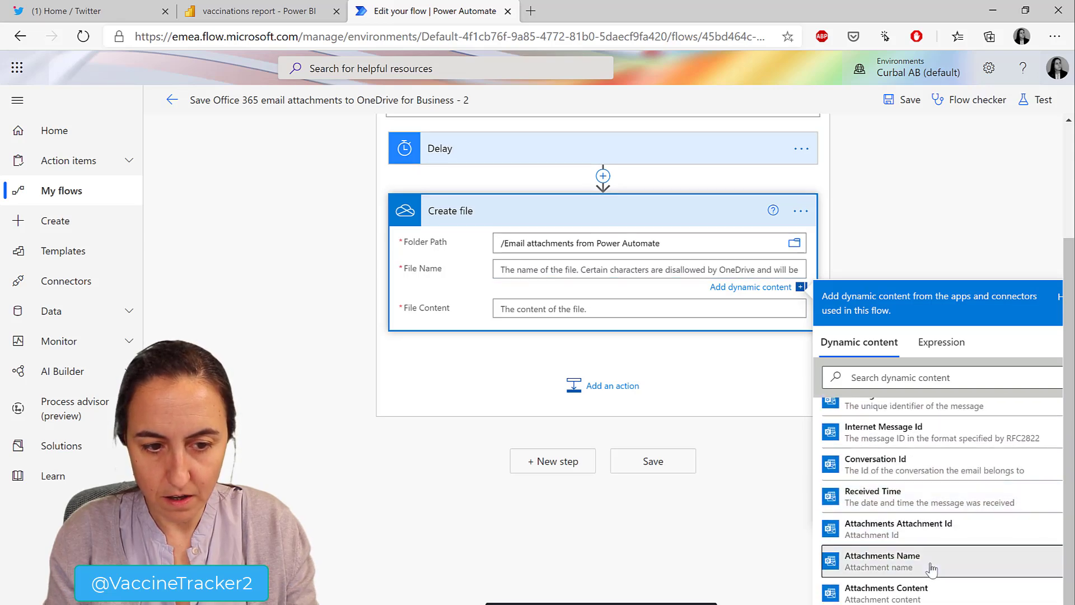
click(933, 567)
click(583, 313)
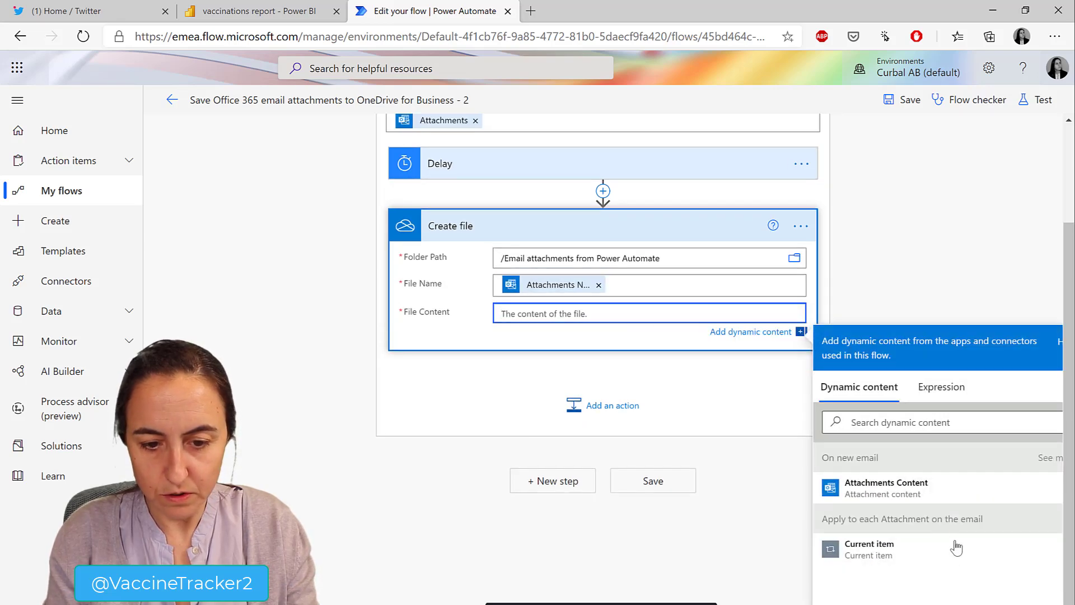
click(913, 488)
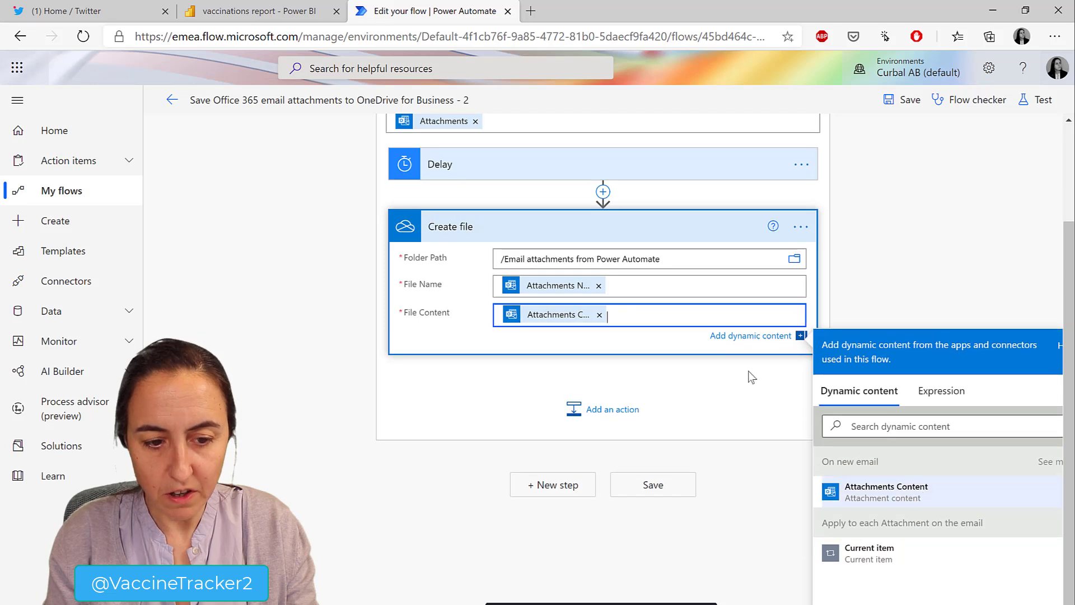
Step: Add the OneDrive Get file content action after Create file inside the loop
click(614, 413)
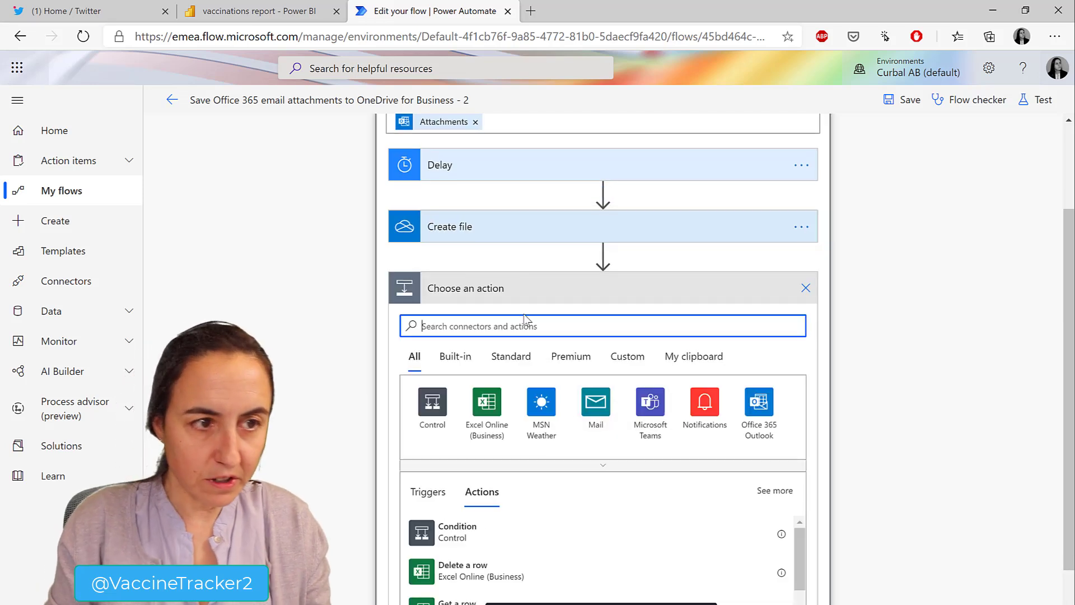
text(get file)
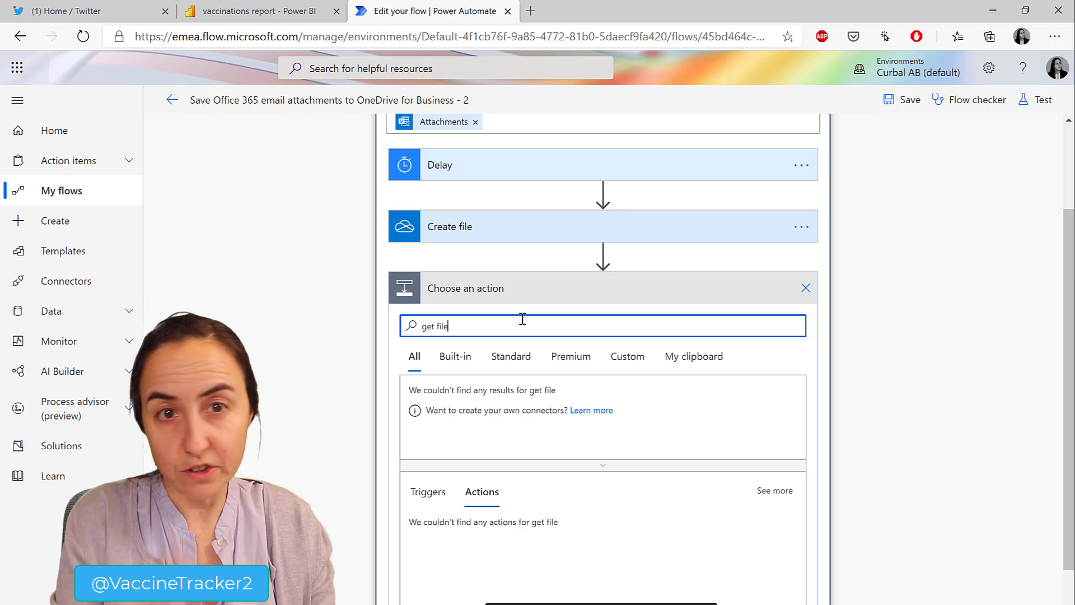
text( atta)
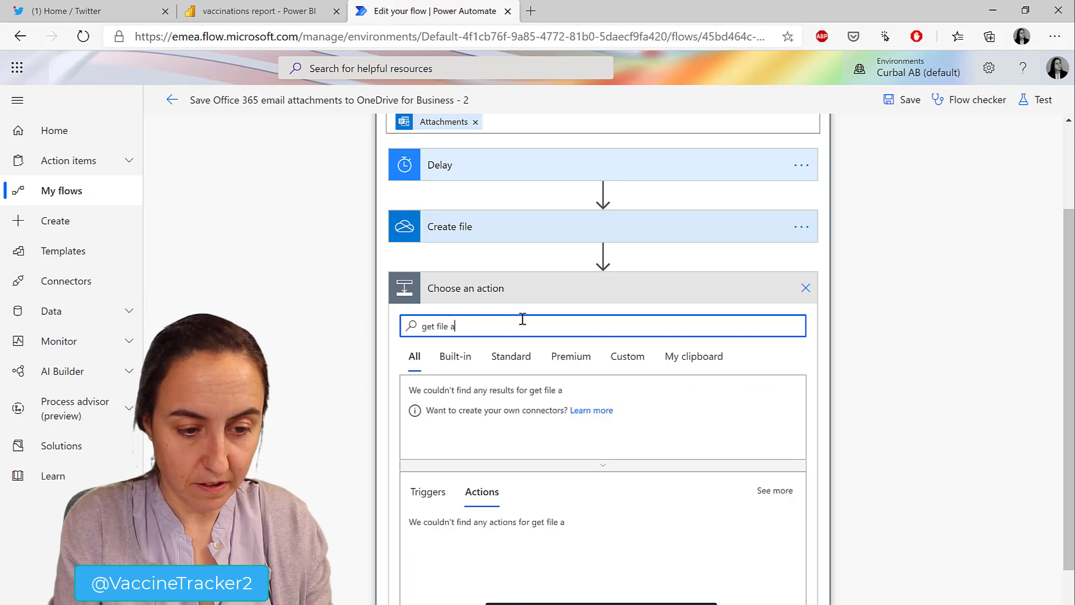
key(BackSpace)
key(BackSpace)
key(BackSpace)
key(BackSpace)
key(BackSpace)
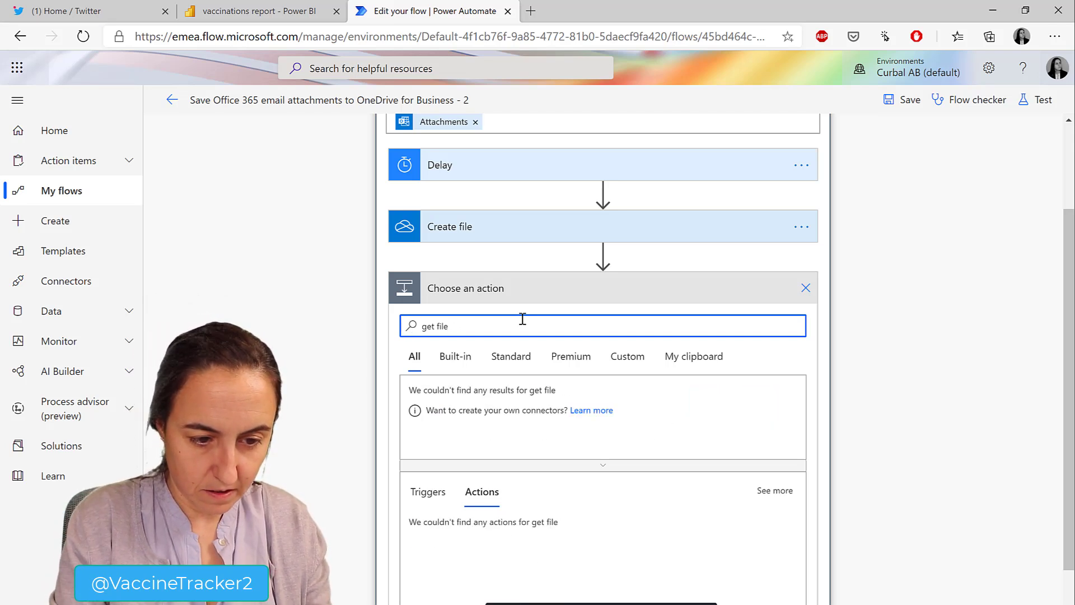
text(con)
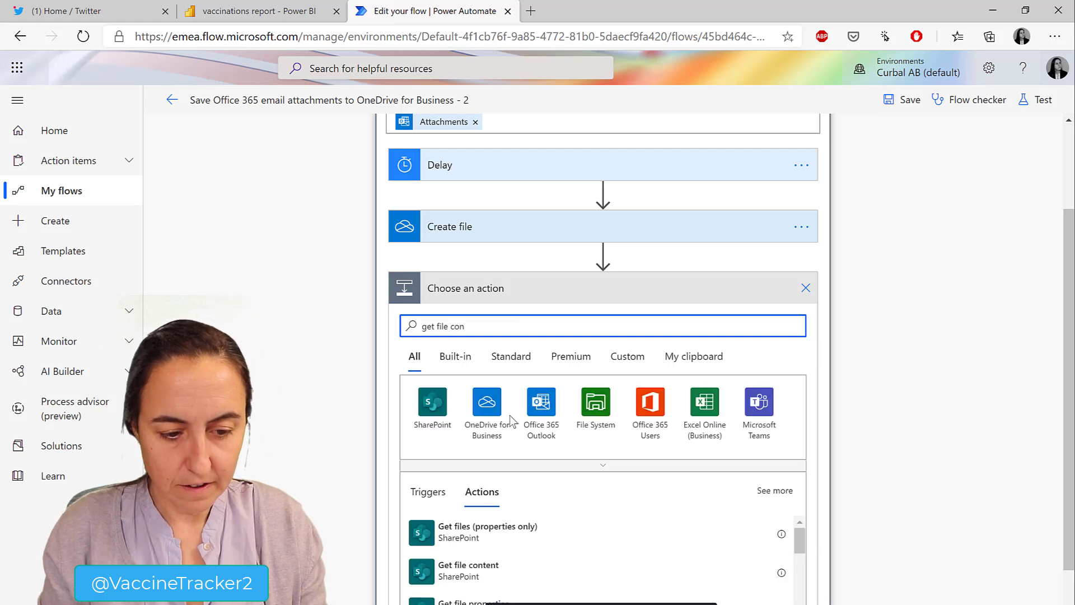
scroll(515, 502, down, 3)
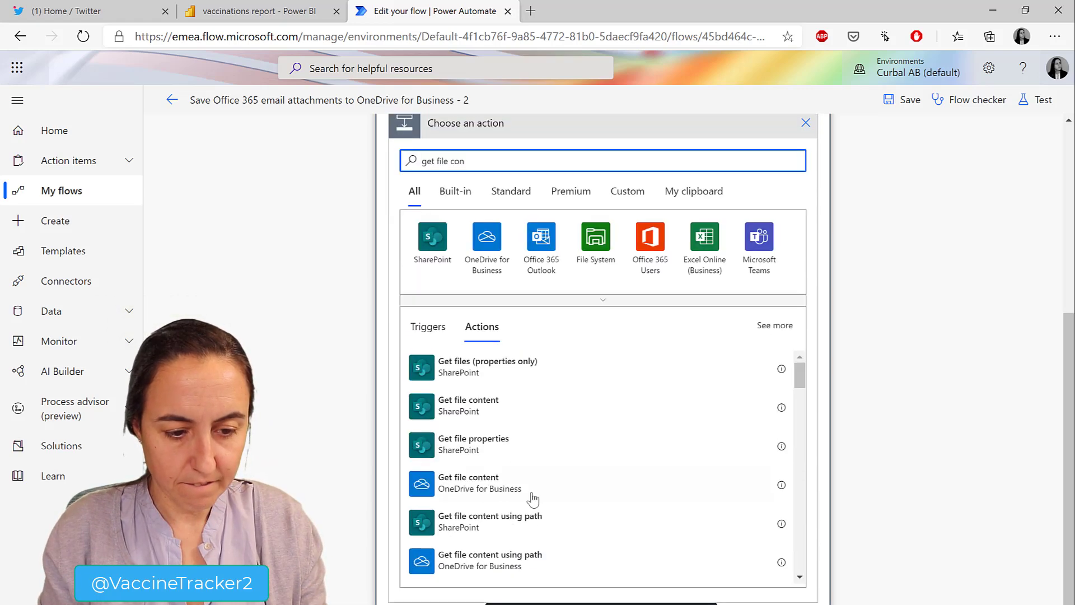
click(475, 480)
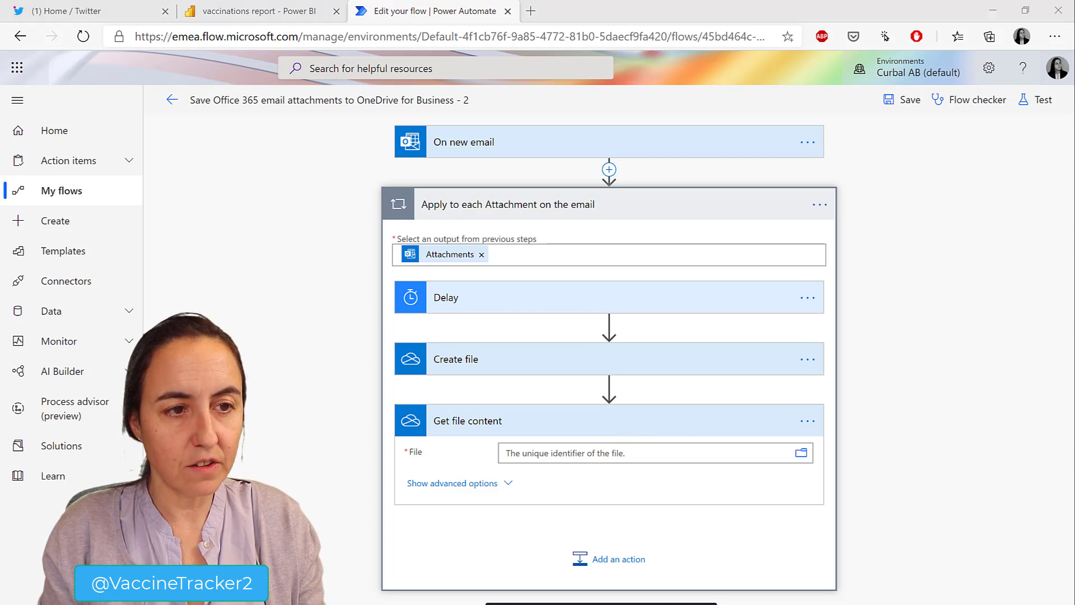
Step: Set Get file content's File field to the created file's Id token
click(611, 452)
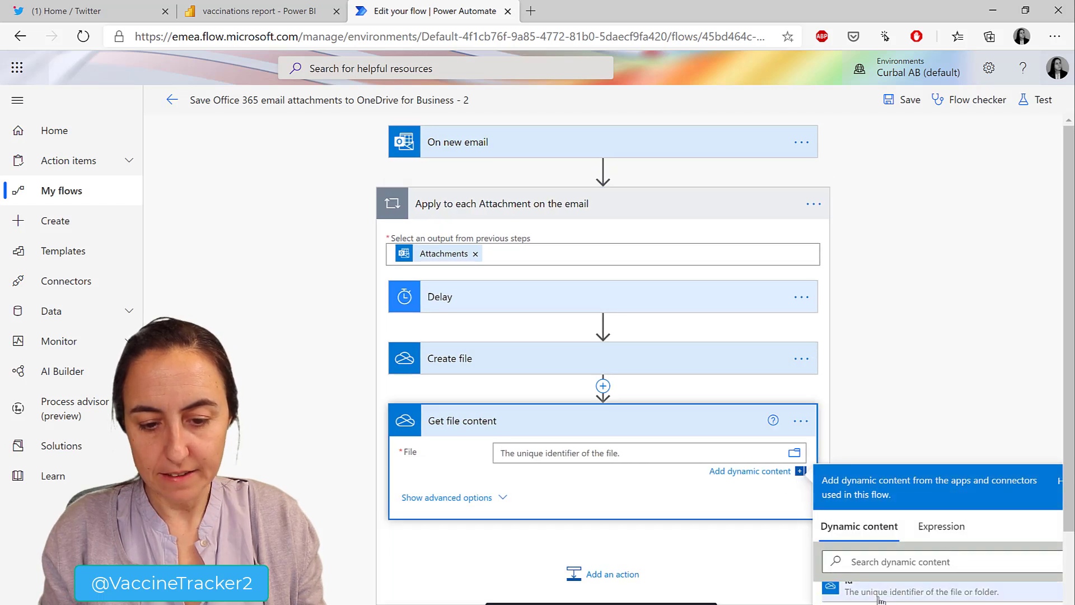
click(880, 594)
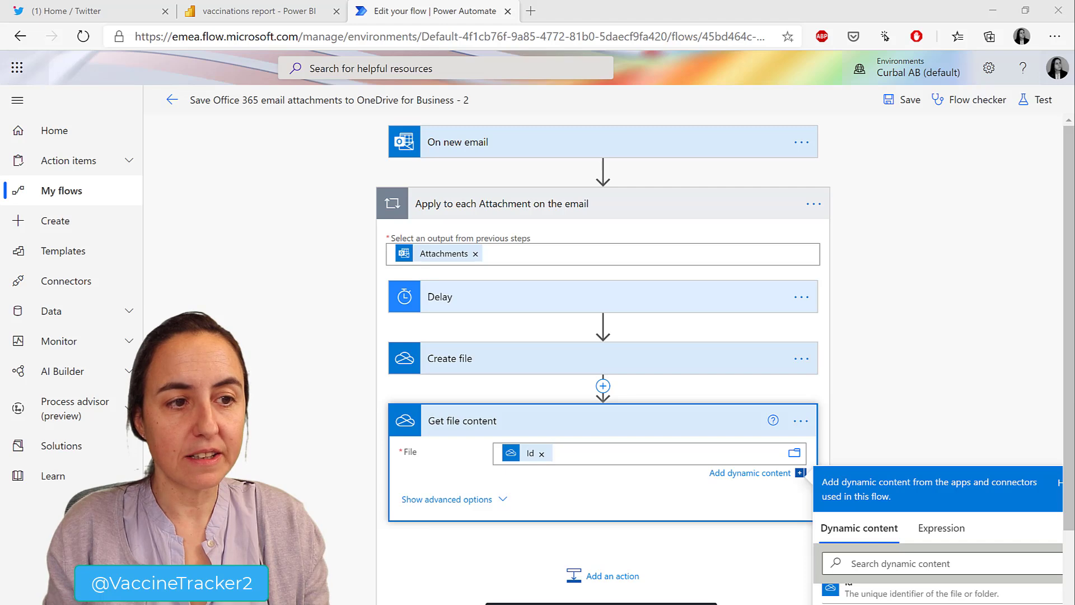
click(969, 385)
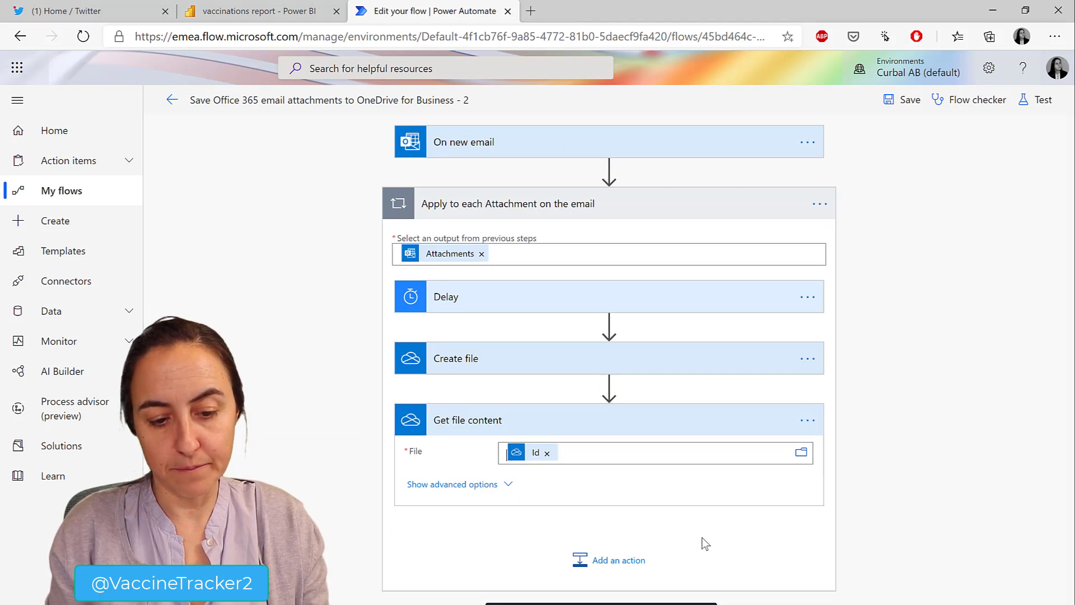
click(604, 570)
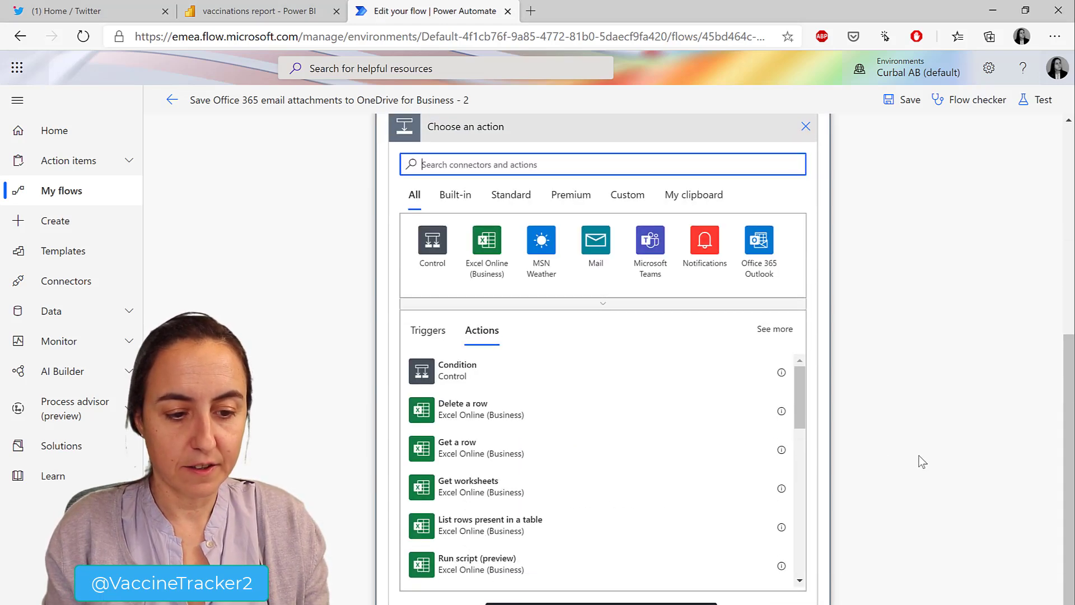
Step: Add Twitter's Post a tweet action after Get file content and select its Tweet text field
scroll(554, 330, up, 3)
text(t)
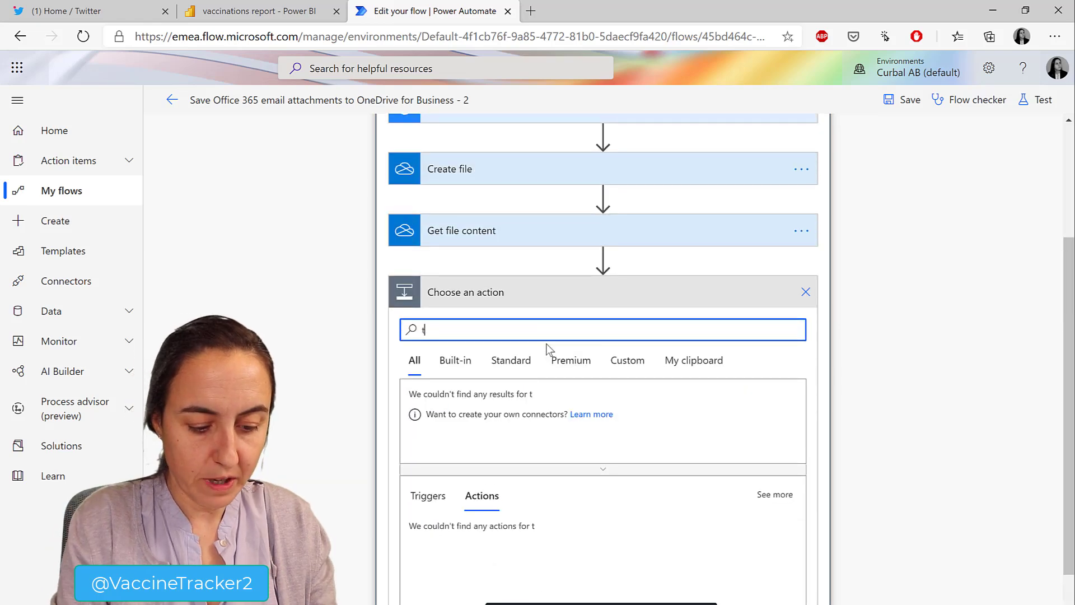
text(weet)
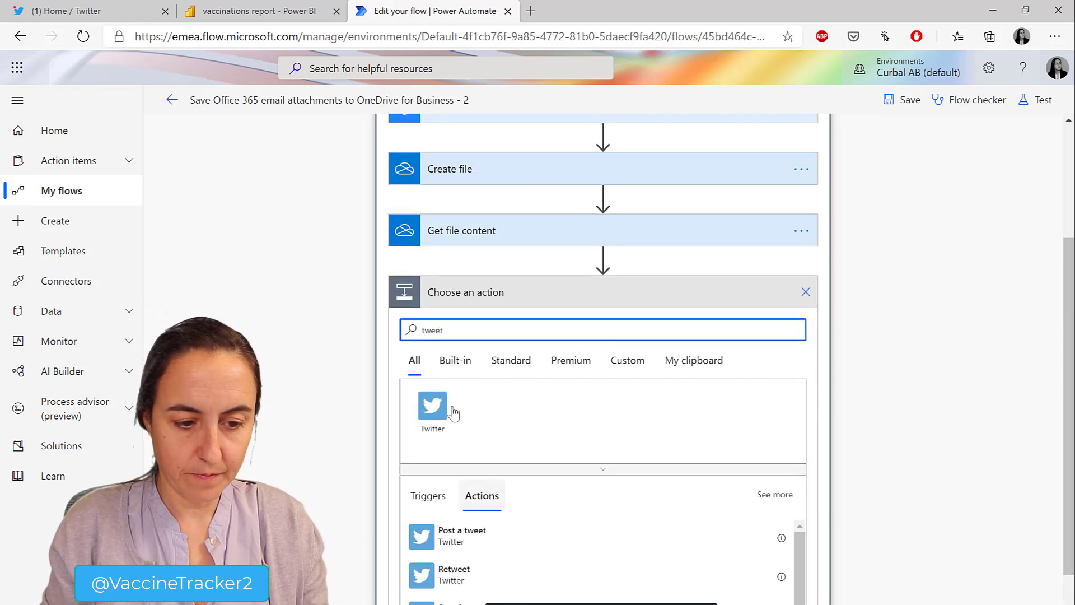
click(477, 536)
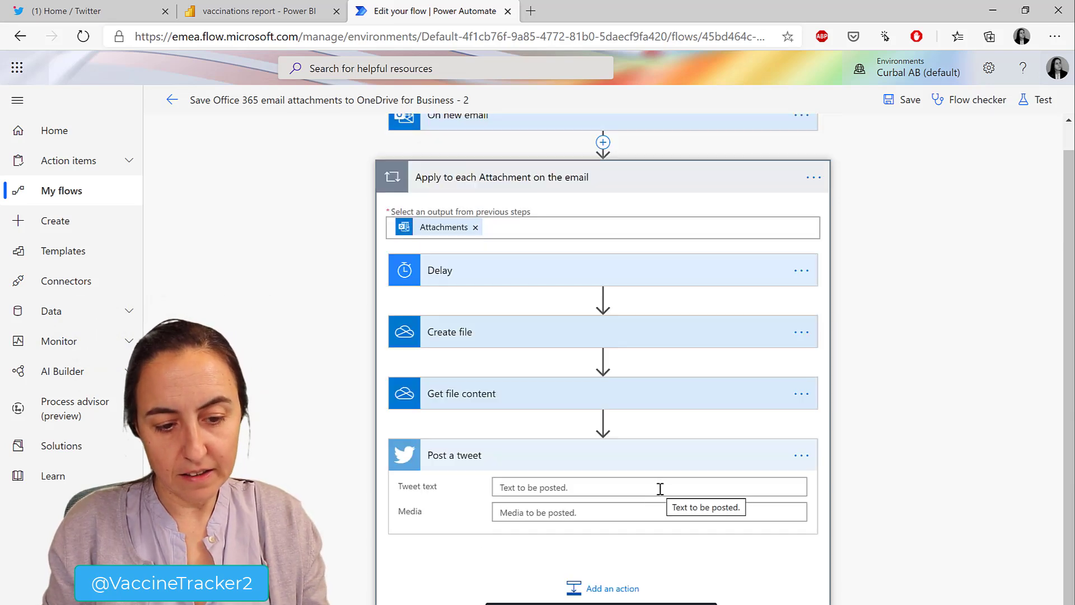
click(660, 489)
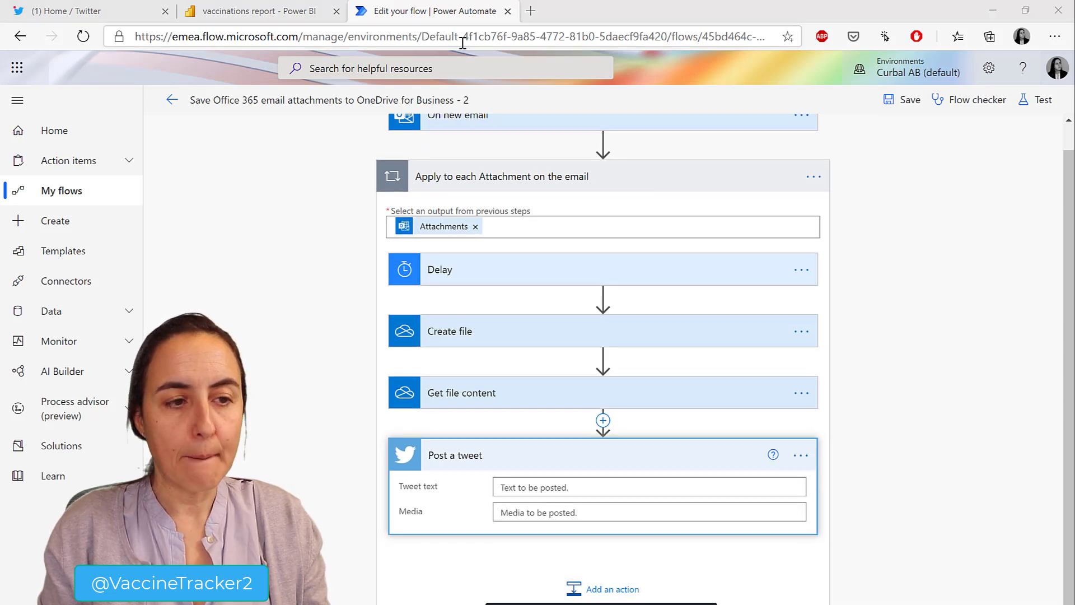
Step: Close the email subscription settings on the vaccinations report in Power BI
click(277, 15)
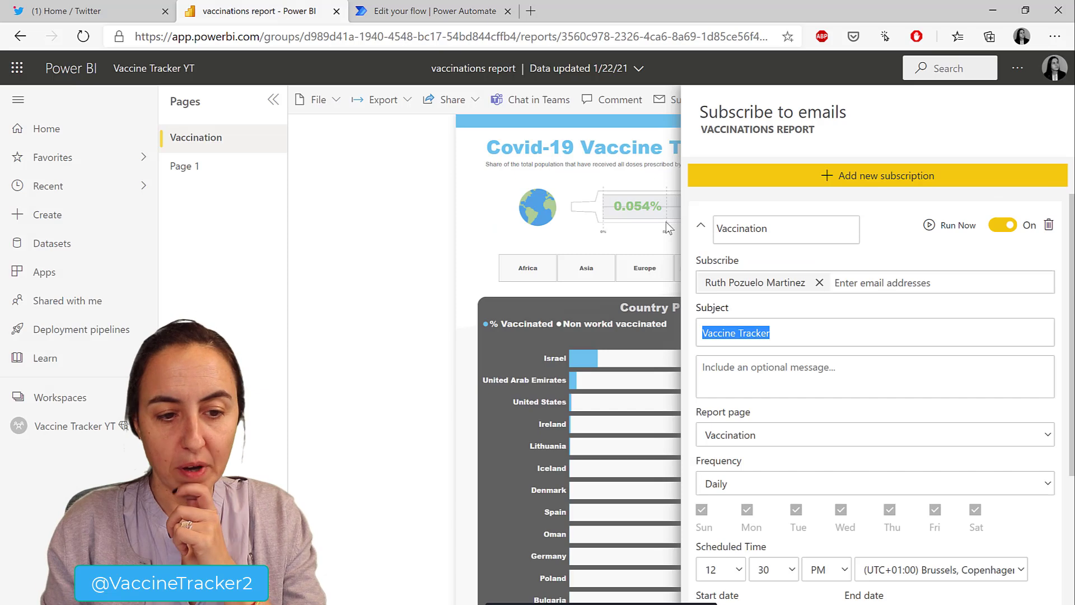
click(362, 211)
click(331, 102)
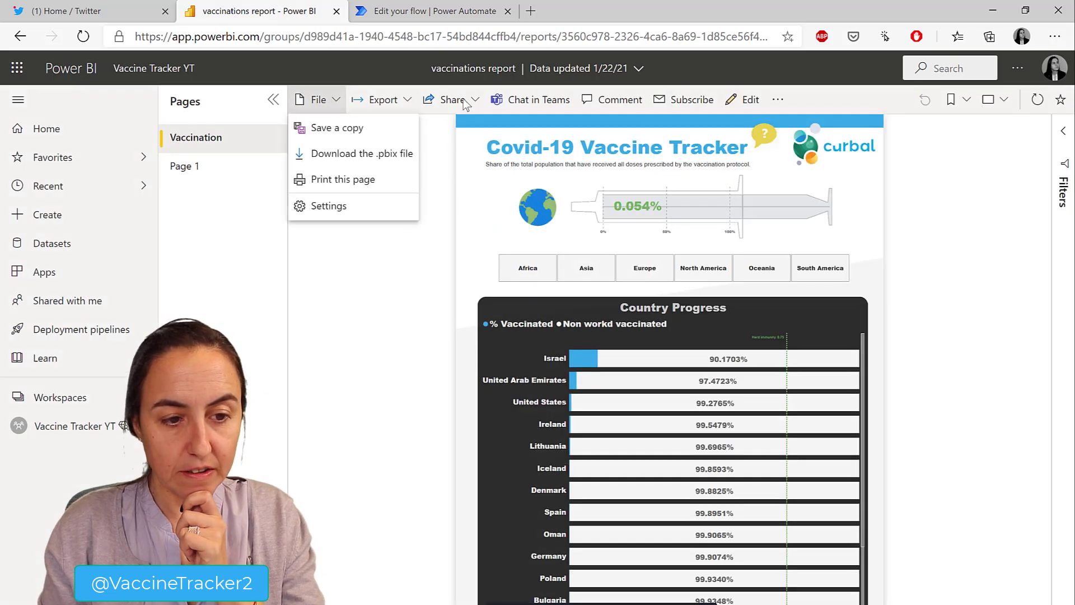
click(472, 102)
Step: Publish the vaccinations report to the web publicly and copy its public link
click(475, 103)
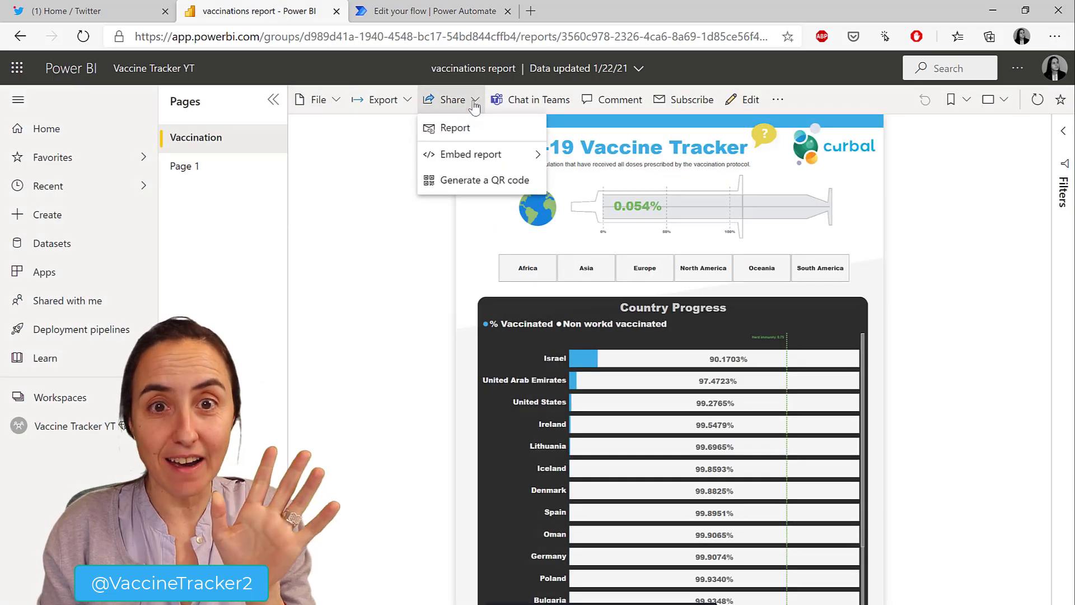
mouse_move(496, 157)
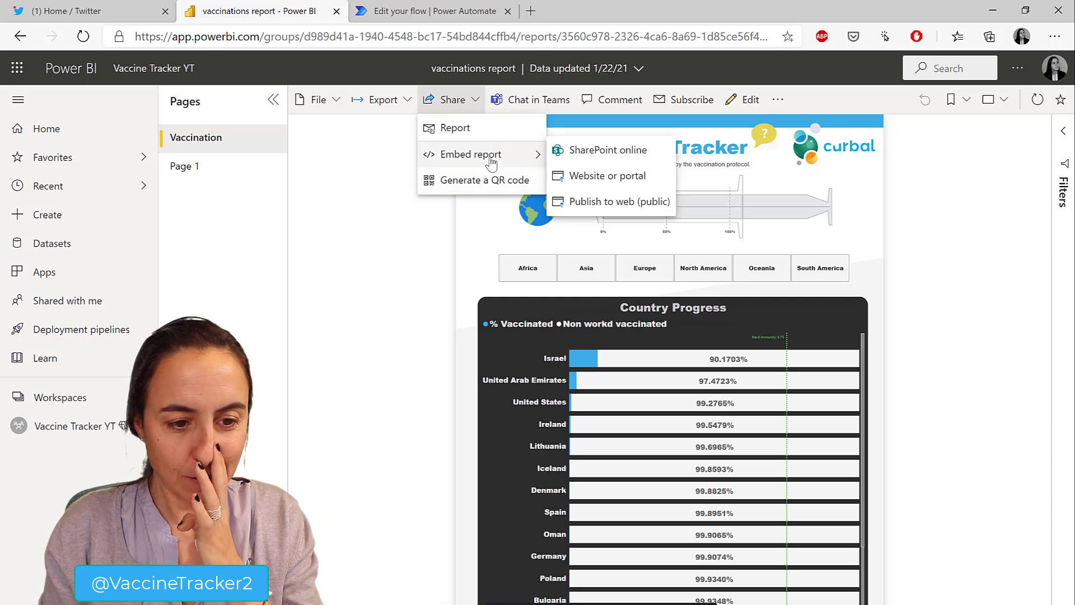
click(617, 203)
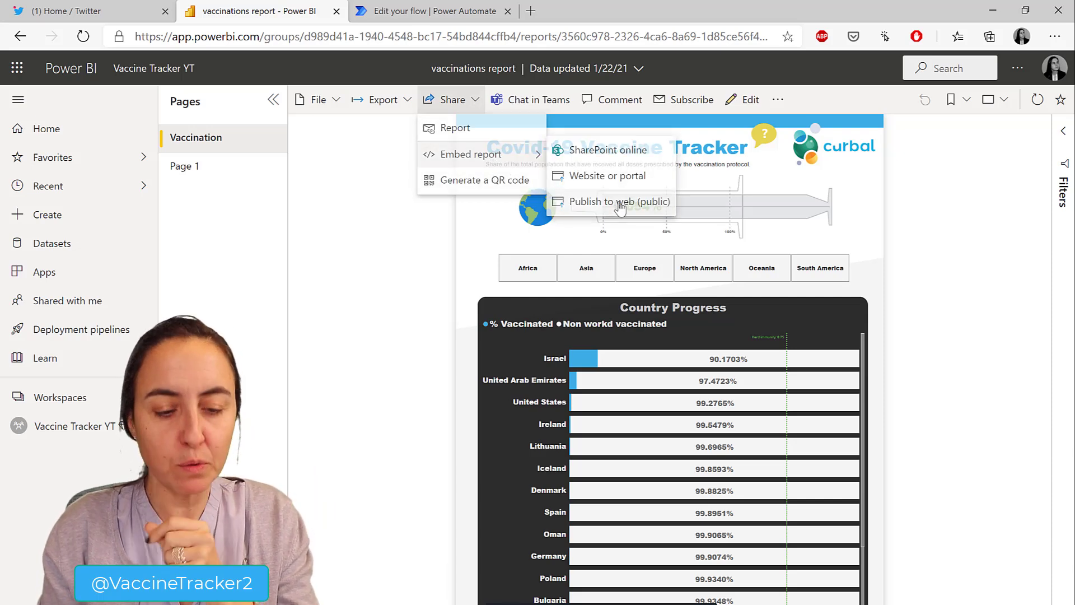
click(645, 480)
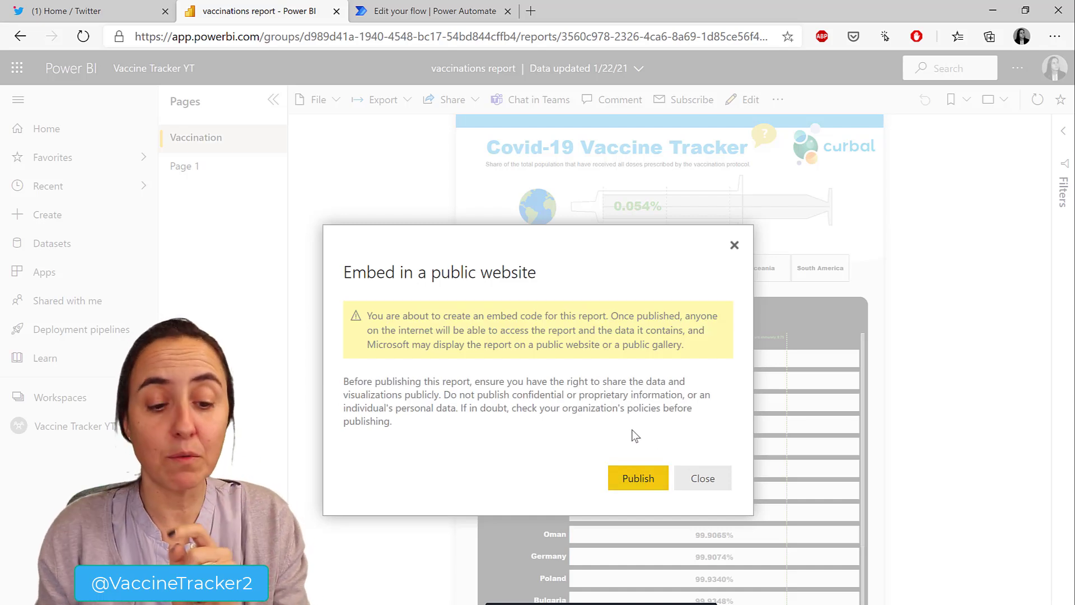
click(637, 478)
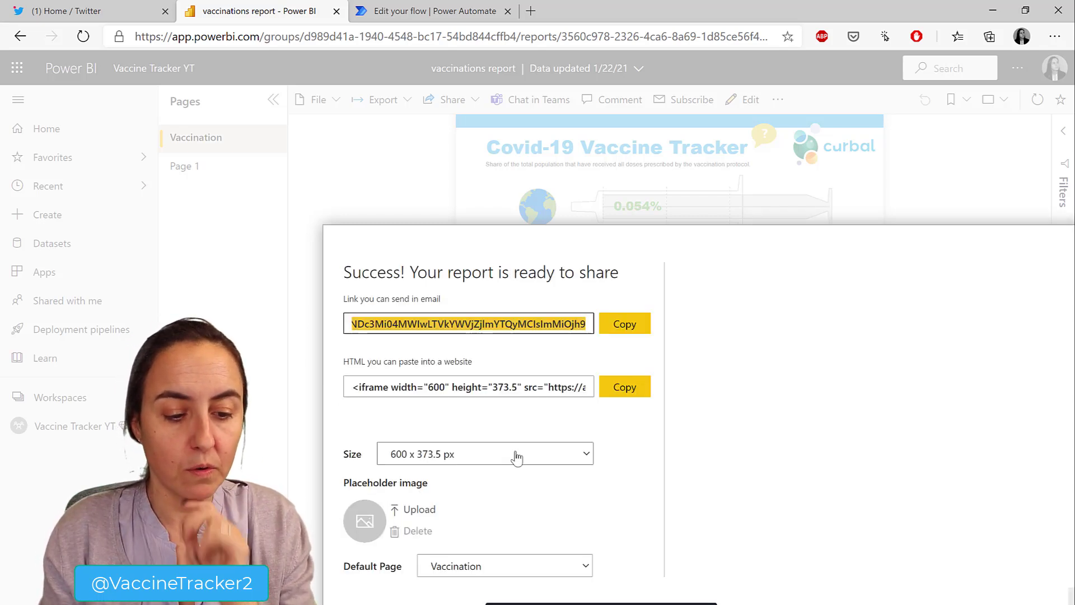
click(571, 573)
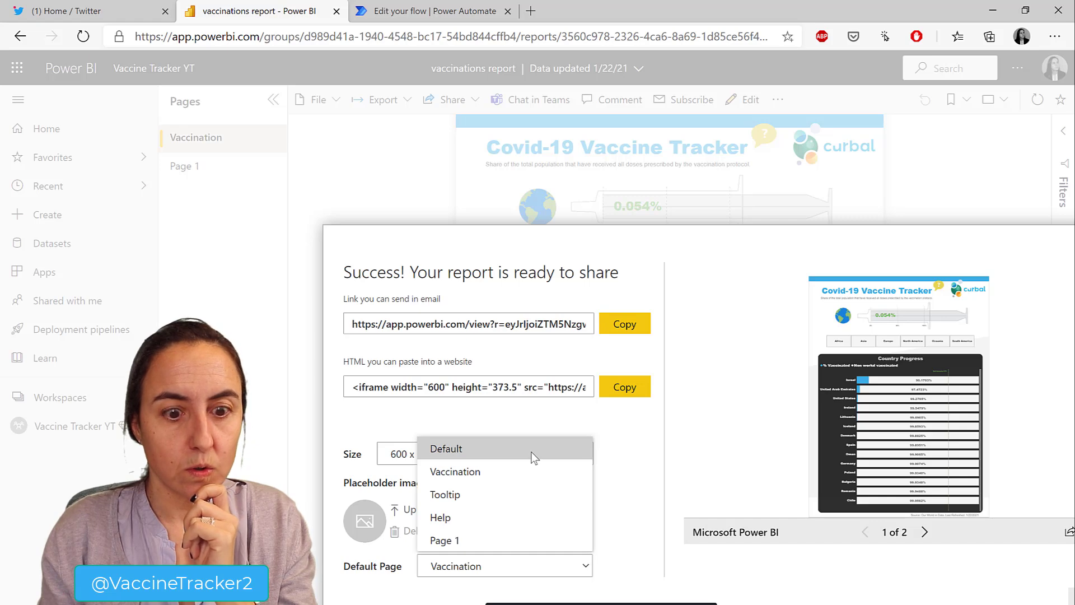
click(644, 325)
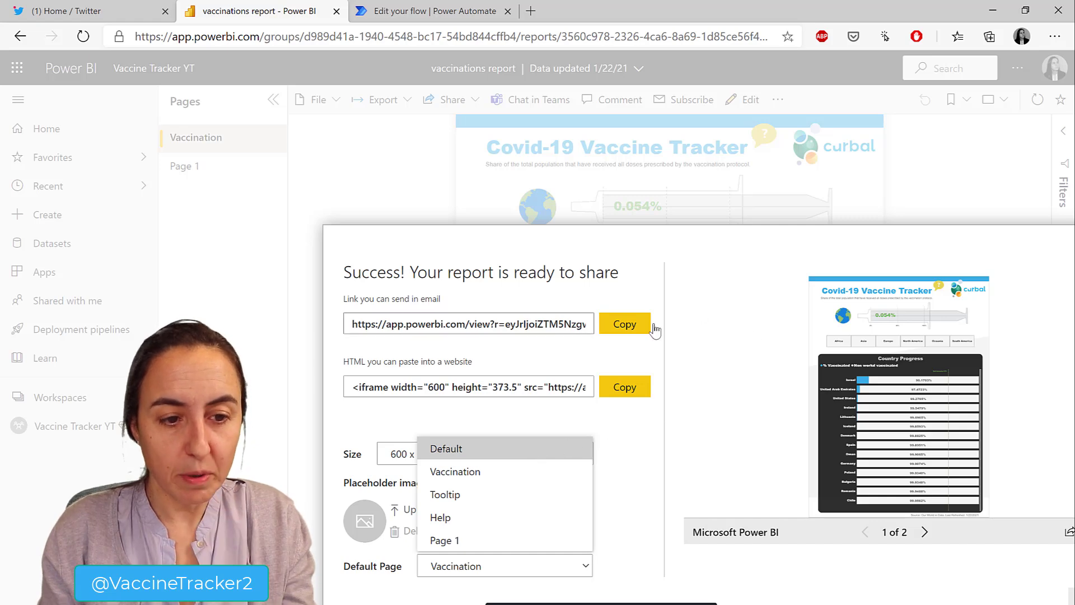
click(392, 11)
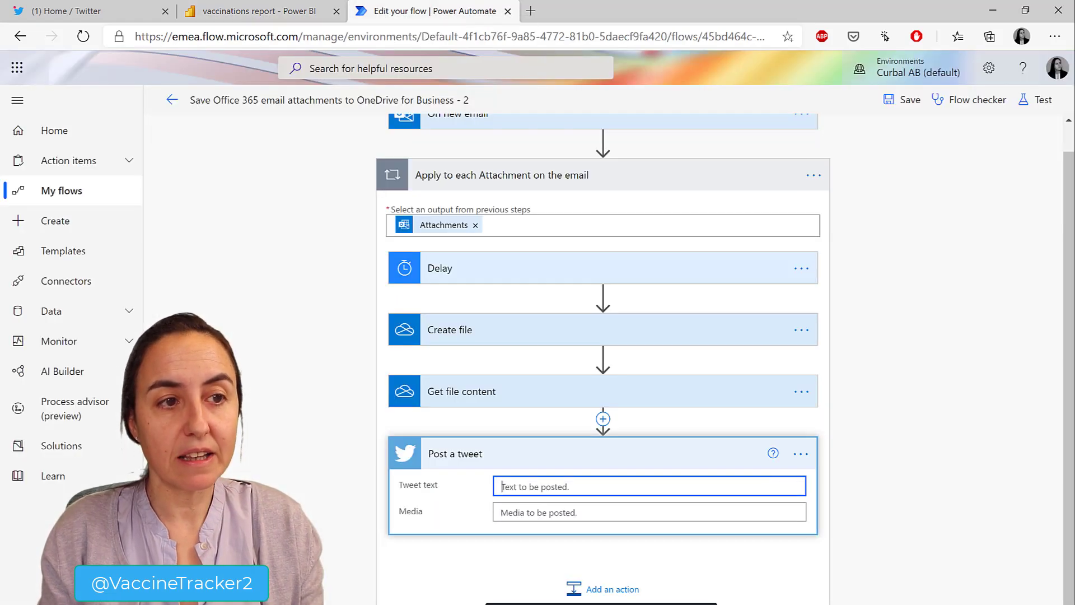
Step: Open an earlier tweet's app.powerbi.com report link to verify it, then return to the Twitter feed
click(59, 13)
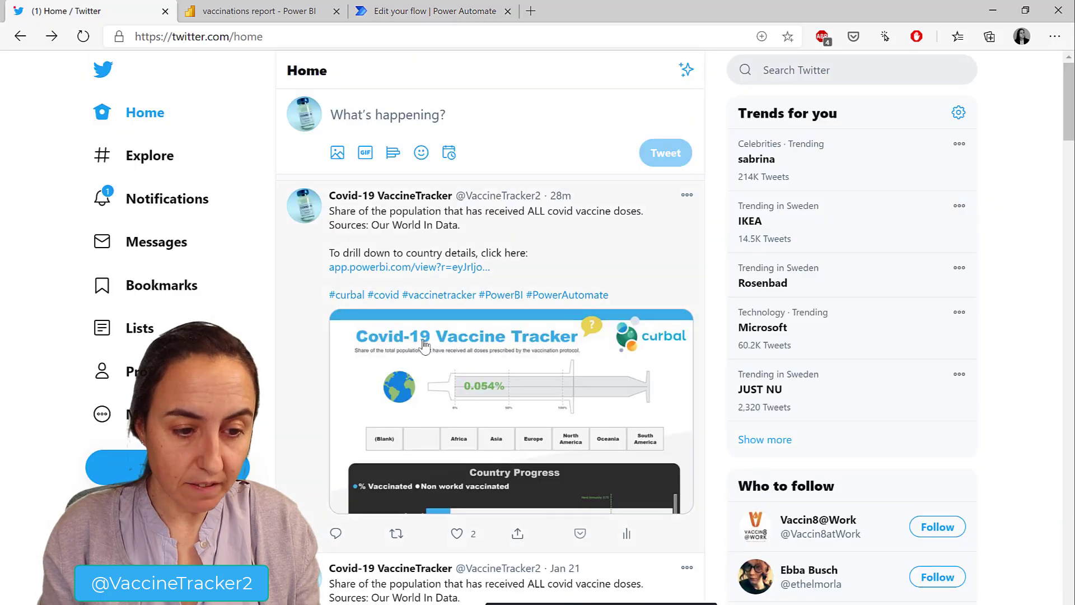
click(409, 268)
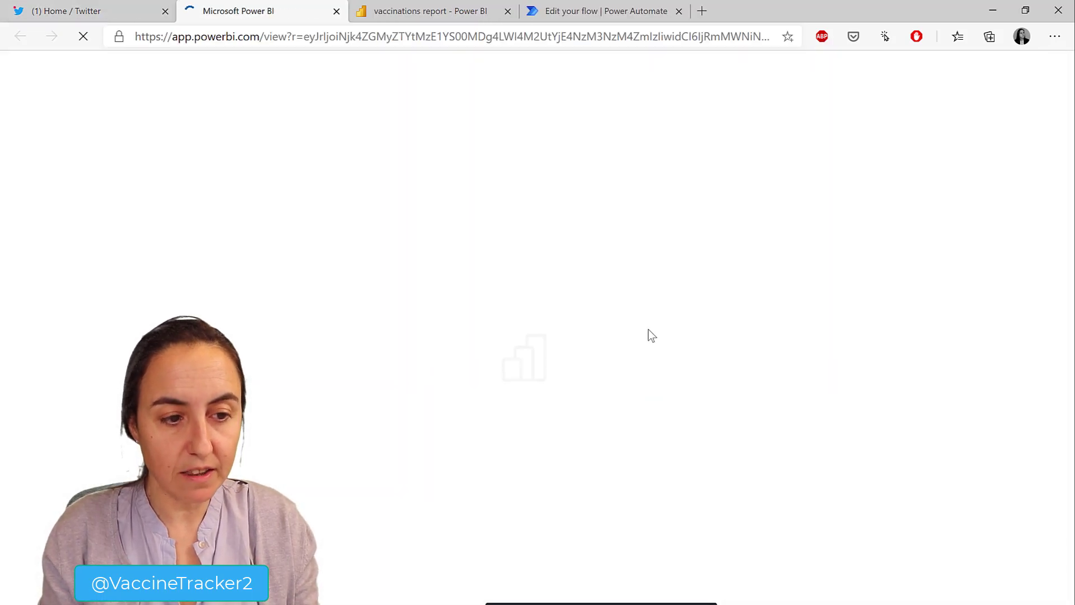
click(88, 16)
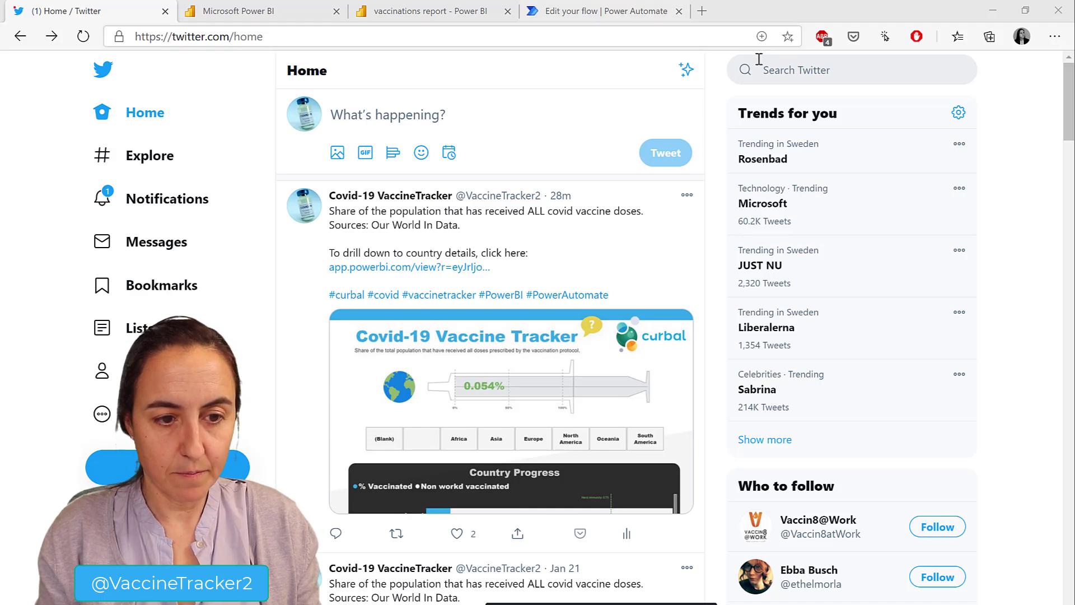
Step: Paste the tweet text with the report link and attach the file content as tweet media
click(611, 14)
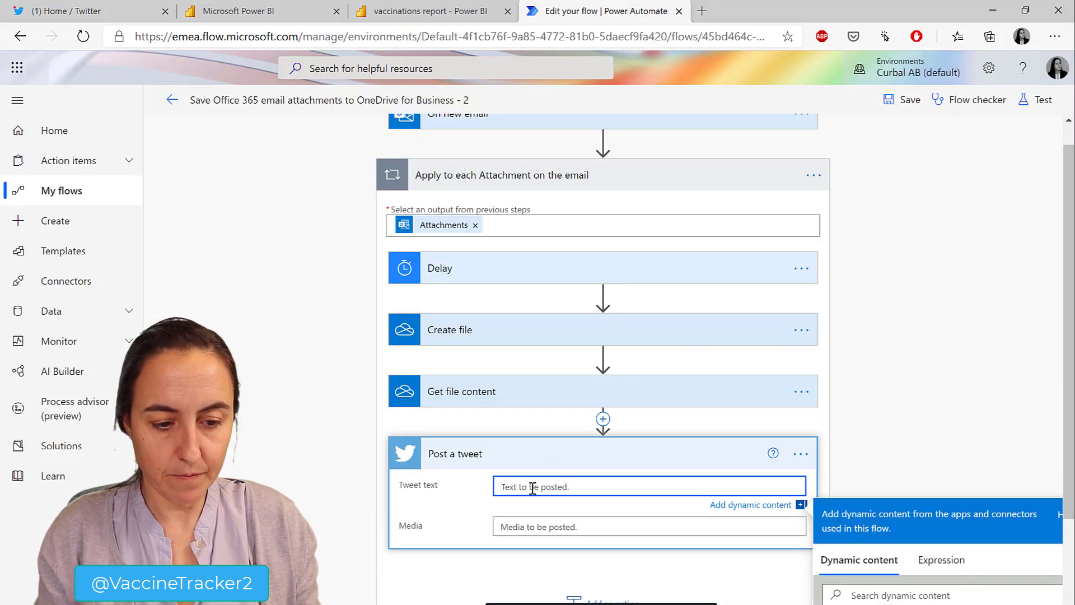
key(ctrl+v)
scroll(577, 317, down, 5)
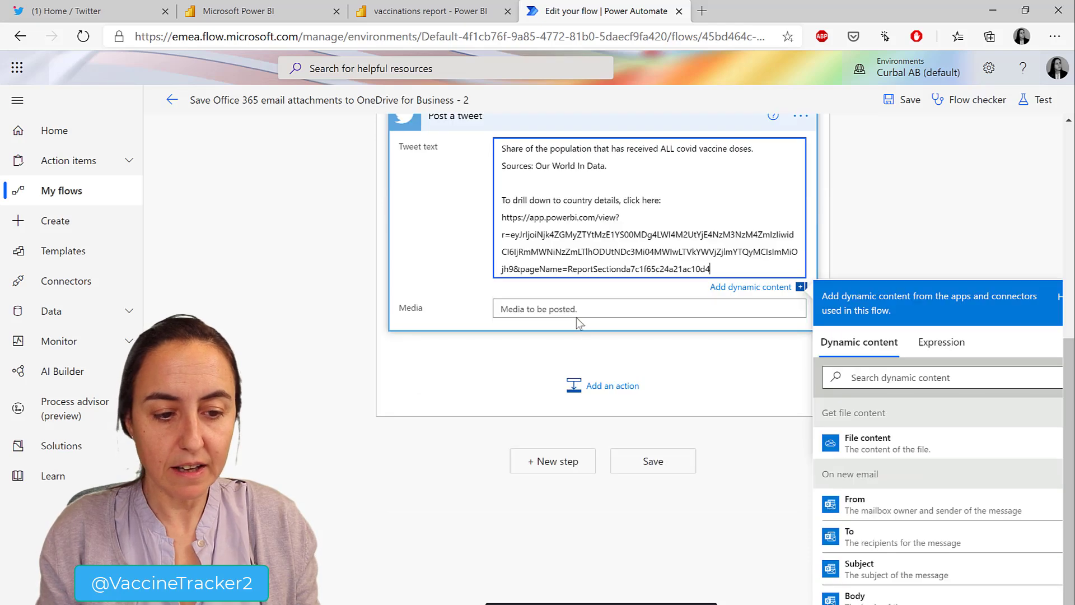
click(551, 307)
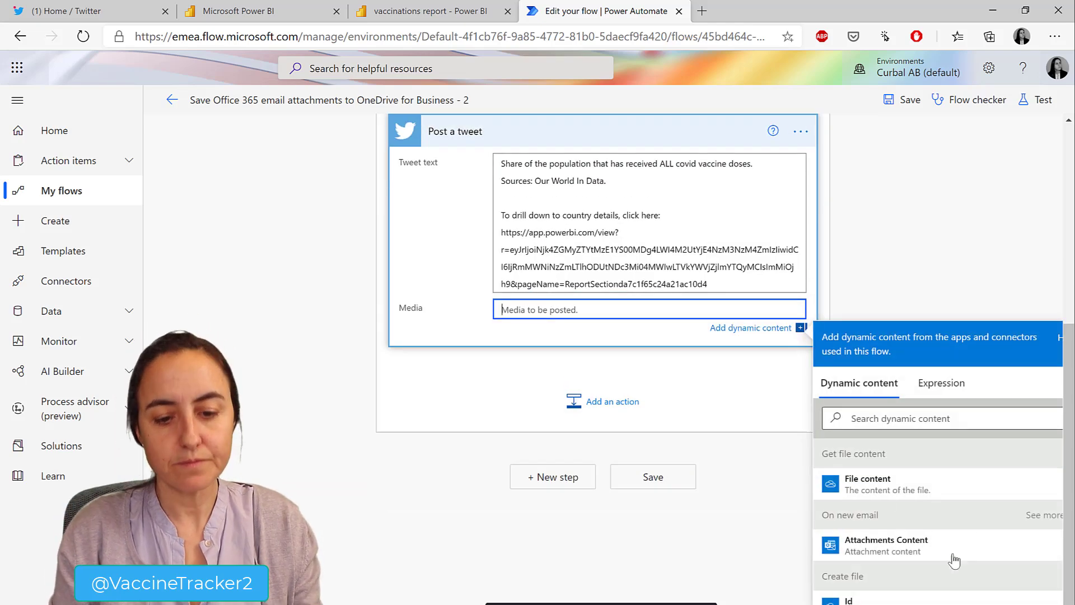
click(895, 480)
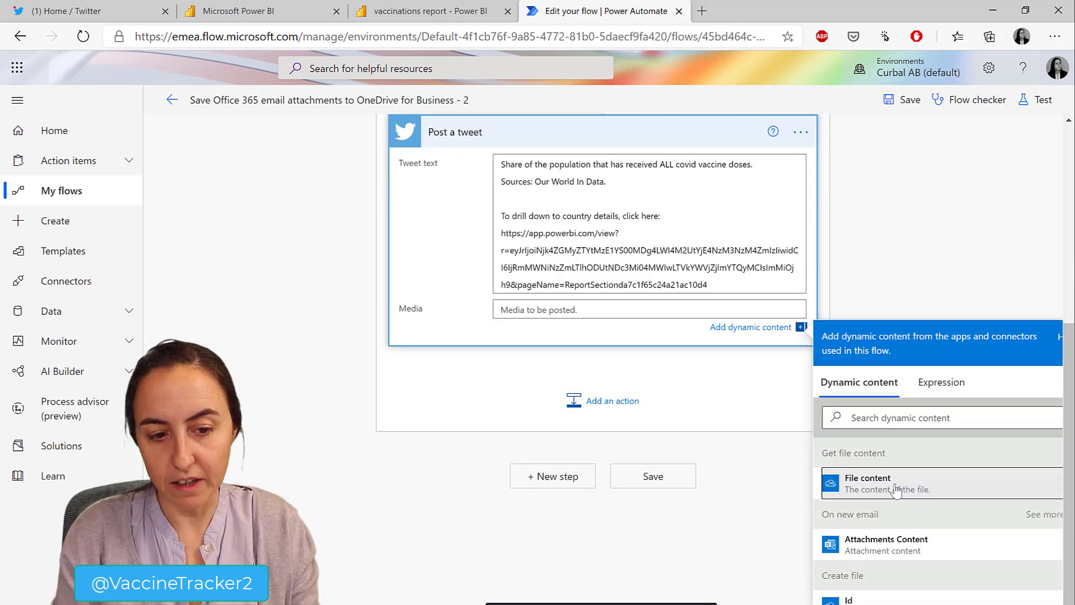
click(926, 254)
scroll(930, 263, up, 3)
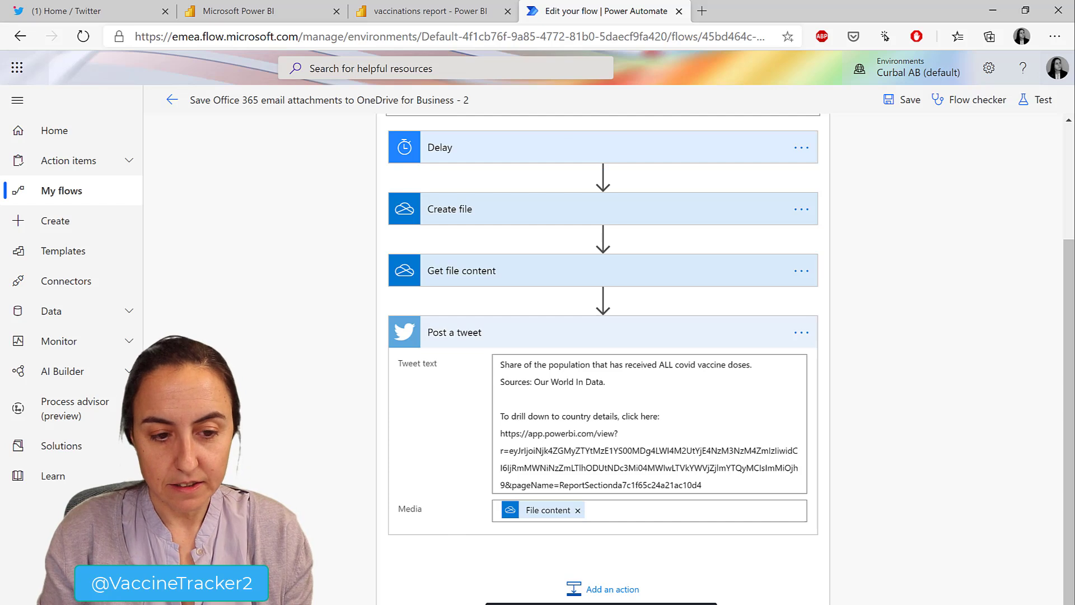
Step: Save the flow and bring up its Test Flow options
click(802, 334)
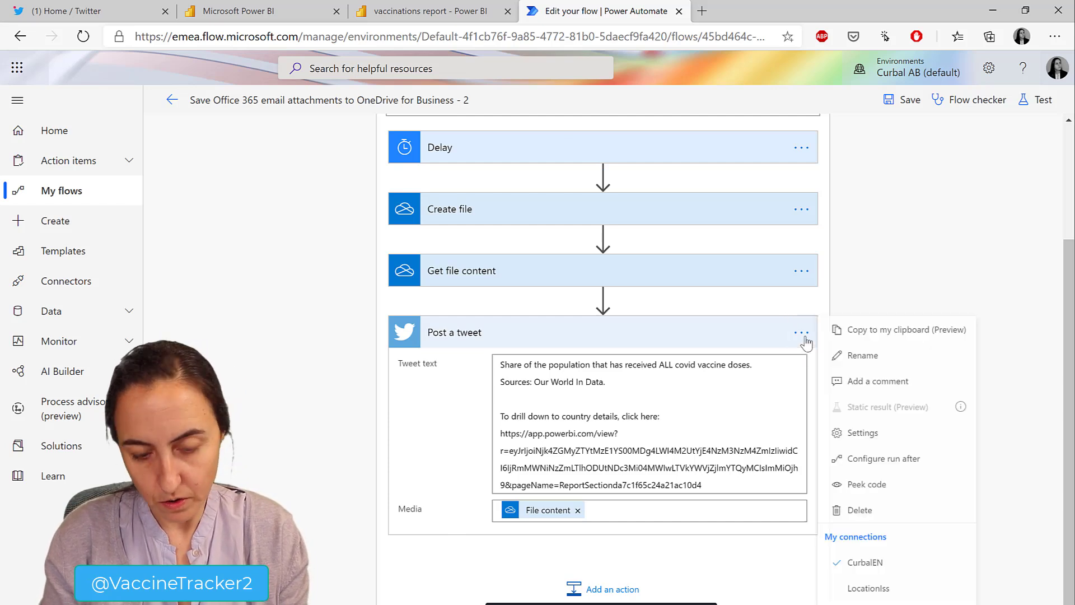
click(875, 598)
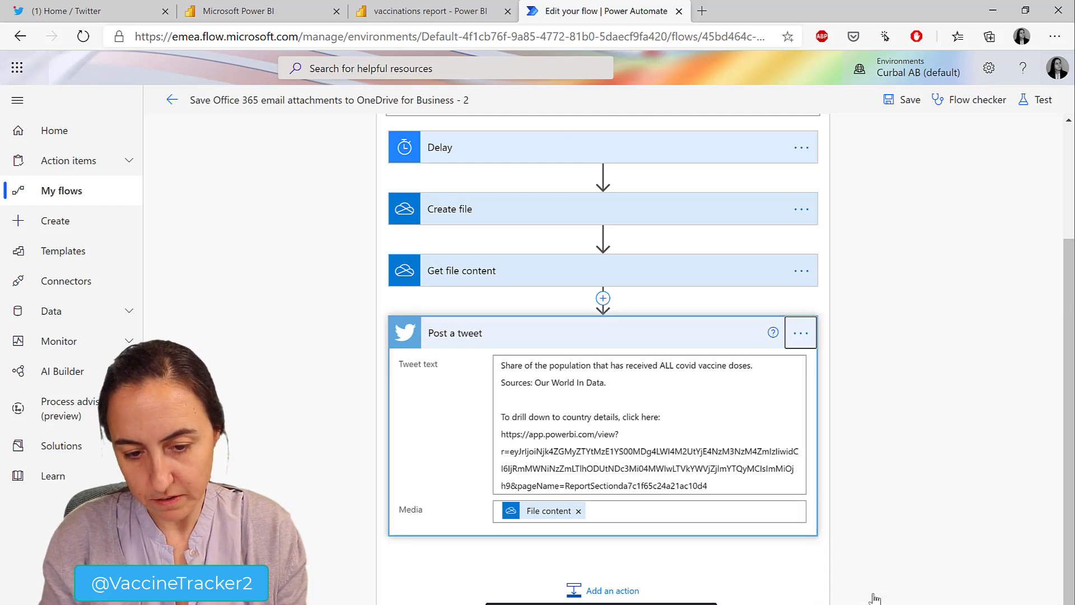
key(ctrl+s)
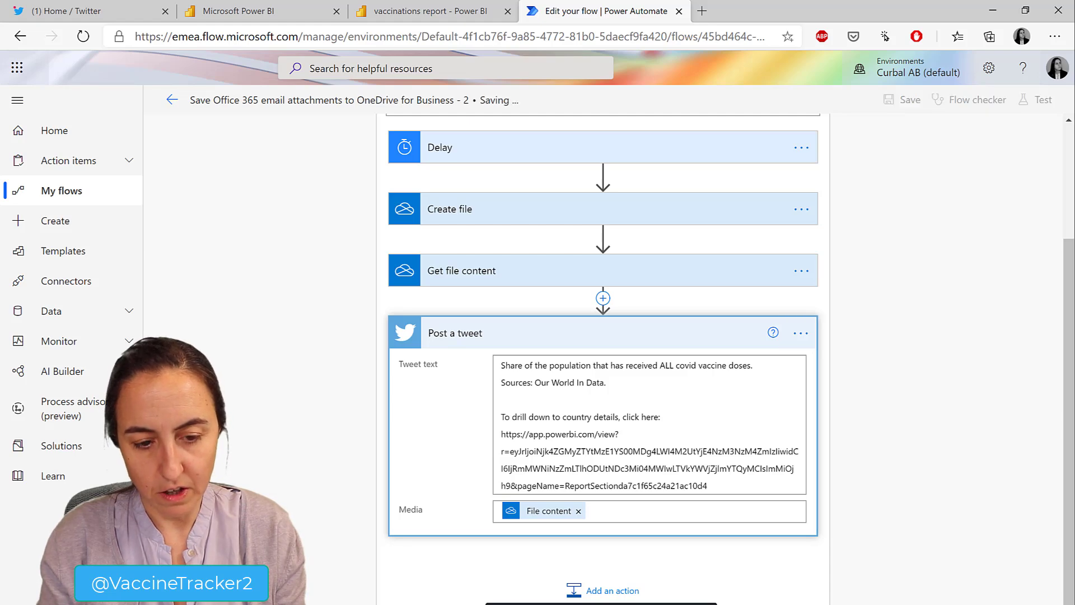
click(1042, 101)
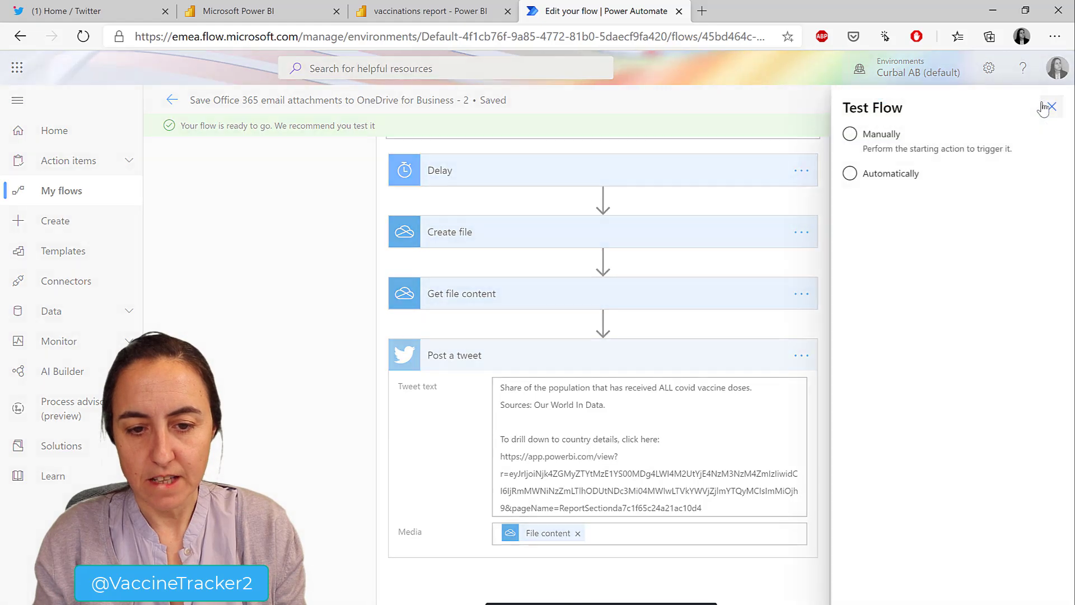
Step: Start a manual test of the flow so it waits for a trigger email
click(897, 177)
click(919, 213)
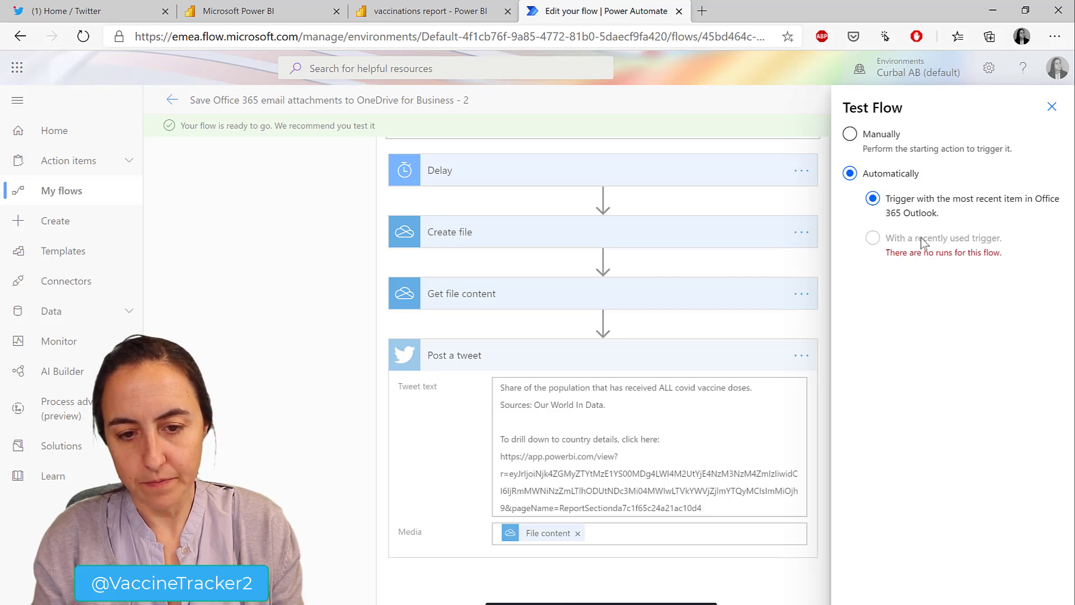
click(874, 134)
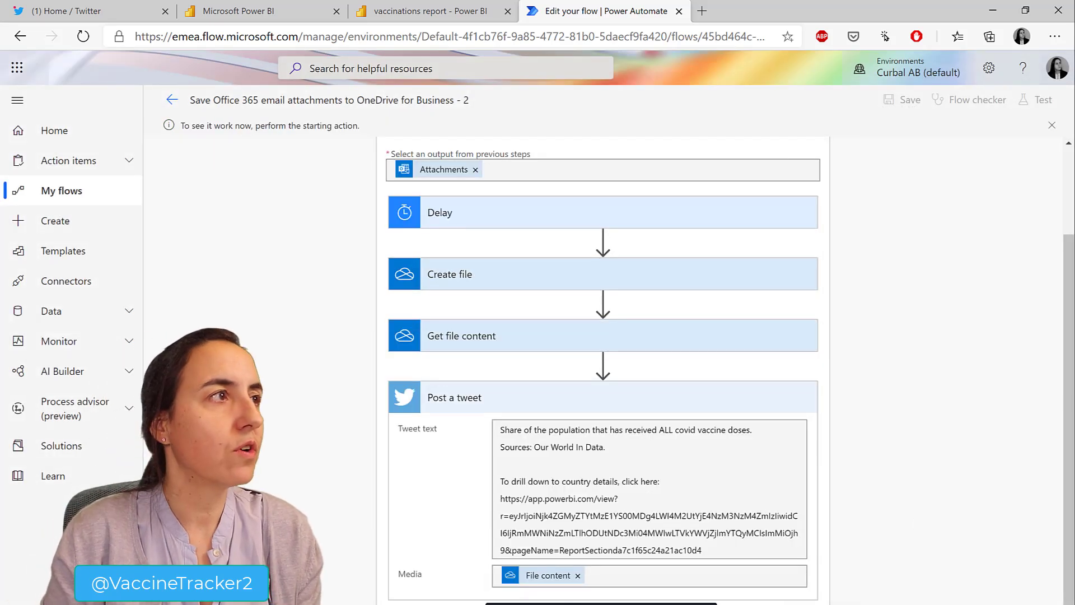
key(alt+Tab)
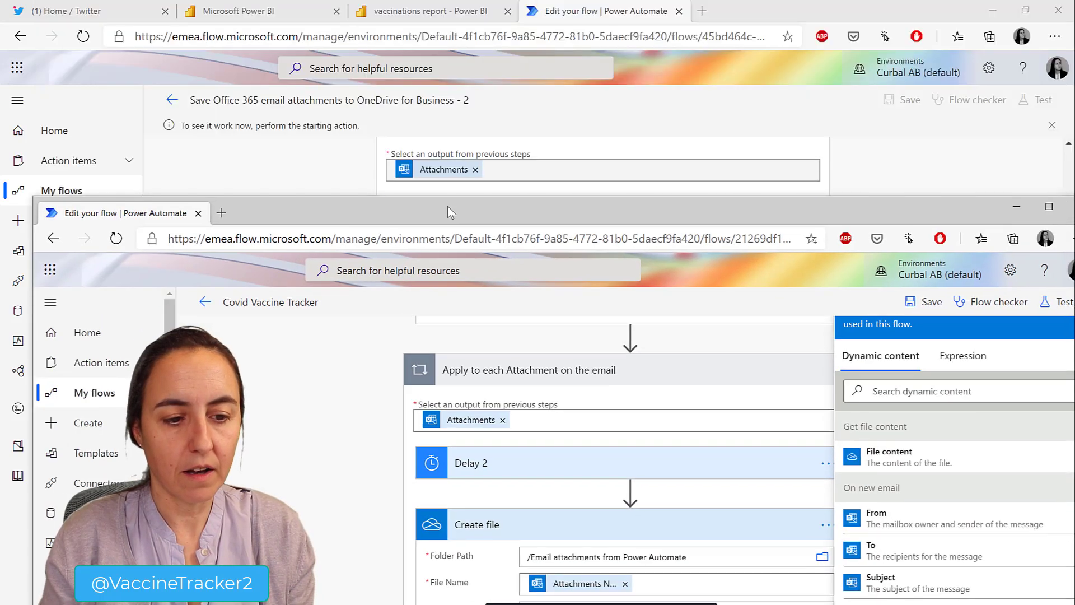
Step: Maximize the window and open the Covid Vaccine Tracker flow's details from My flows
double_click(444, 210)
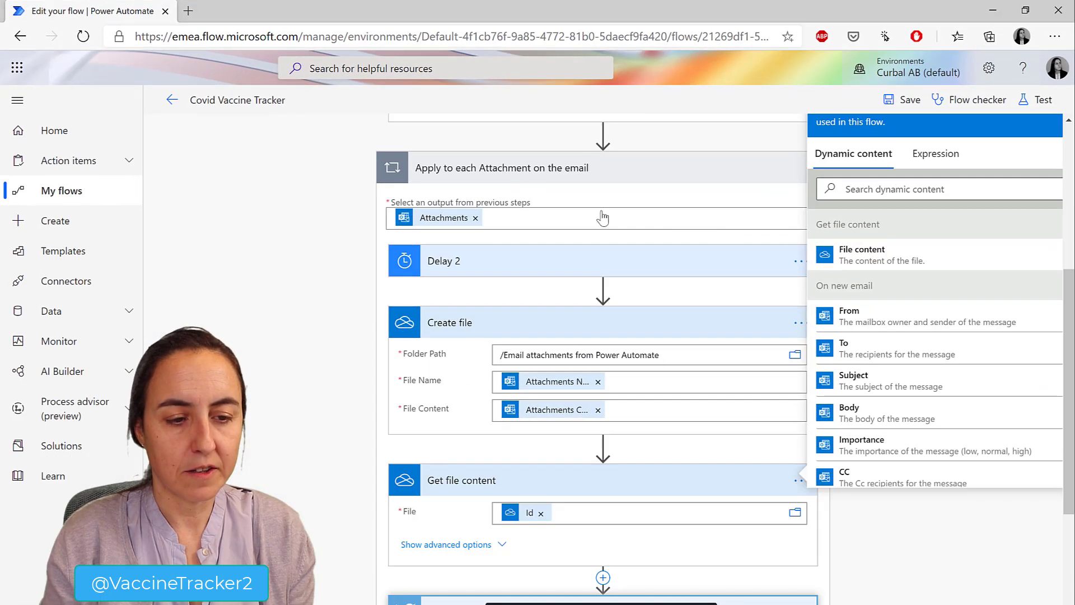
click(956, 571)
scroll(804, 319, up, 5)
scroll(779, 290, up, 1)
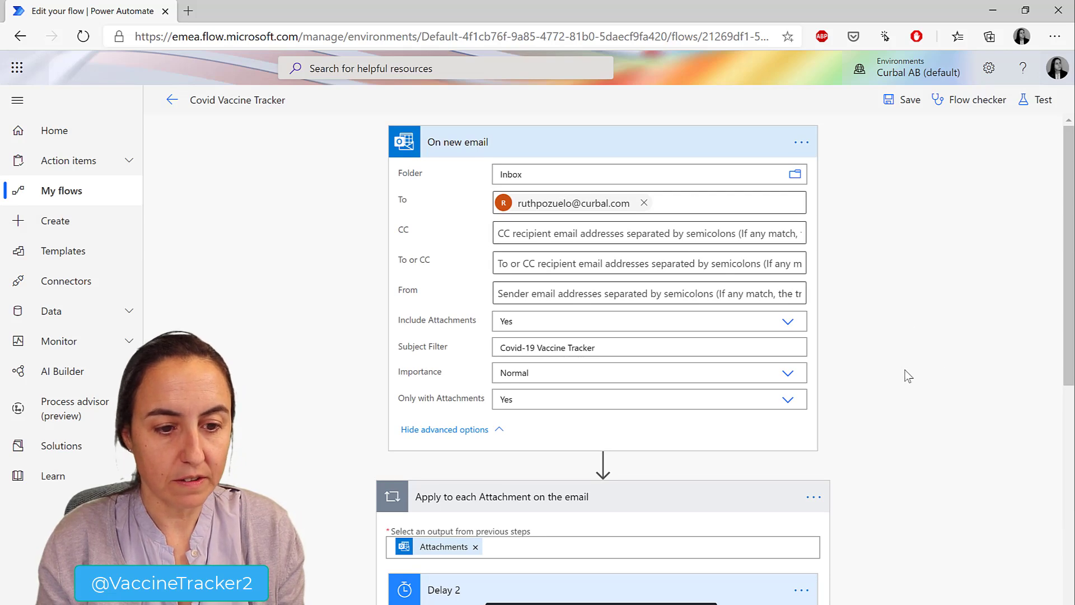
scroll(918, 388, down, 8)
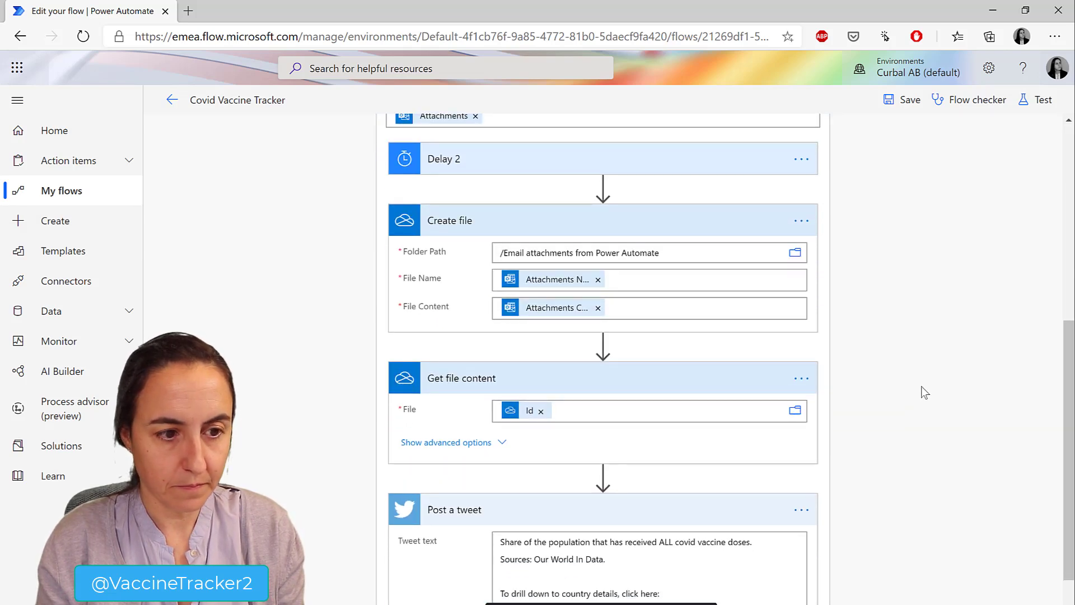
scroll(919, 389, down, 4)
click(43, 190)
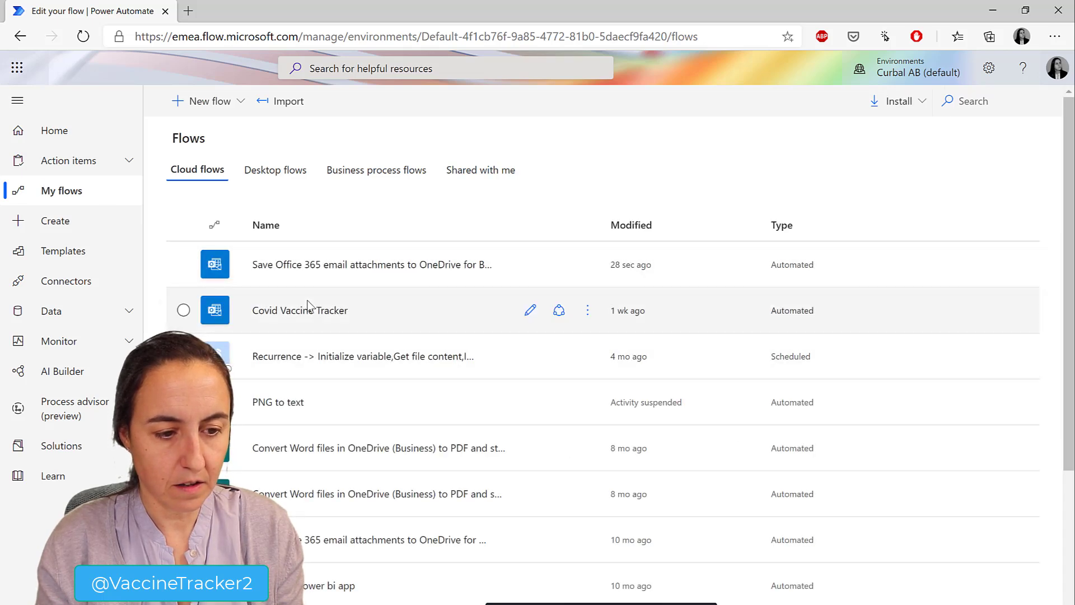
click(309, 309)
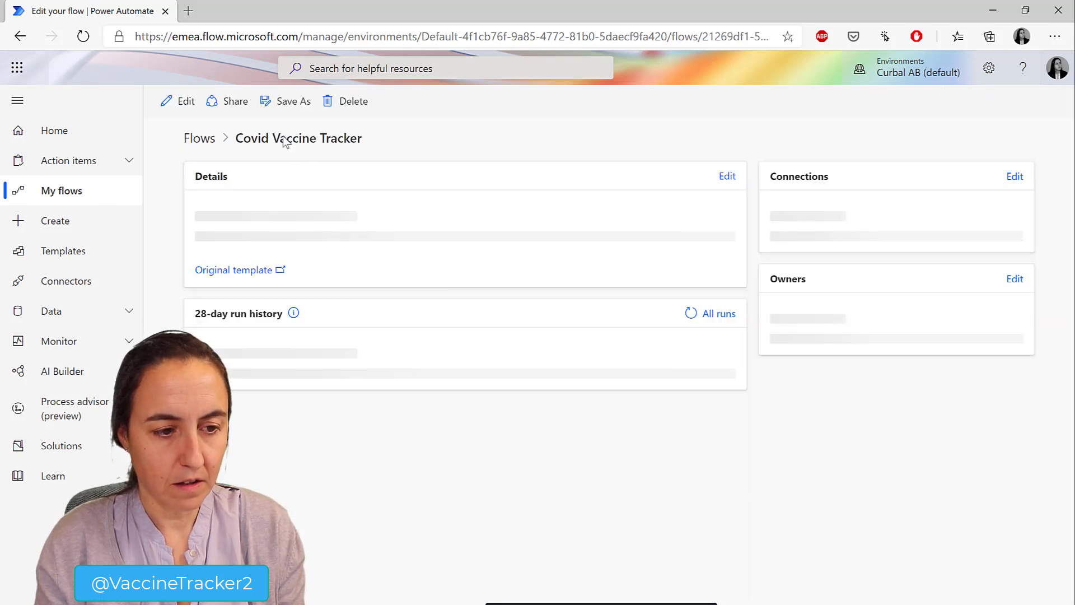
Step: Inspect its Apply to each actions in the editor, then scroll to the 28-day run history
click(179, 100)
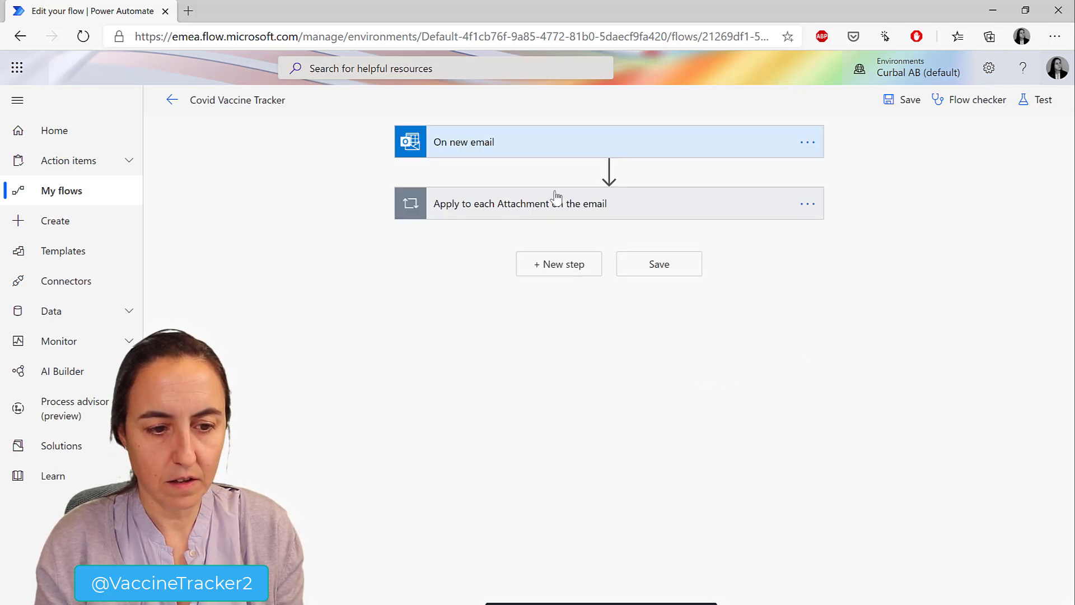
click(624, 216)
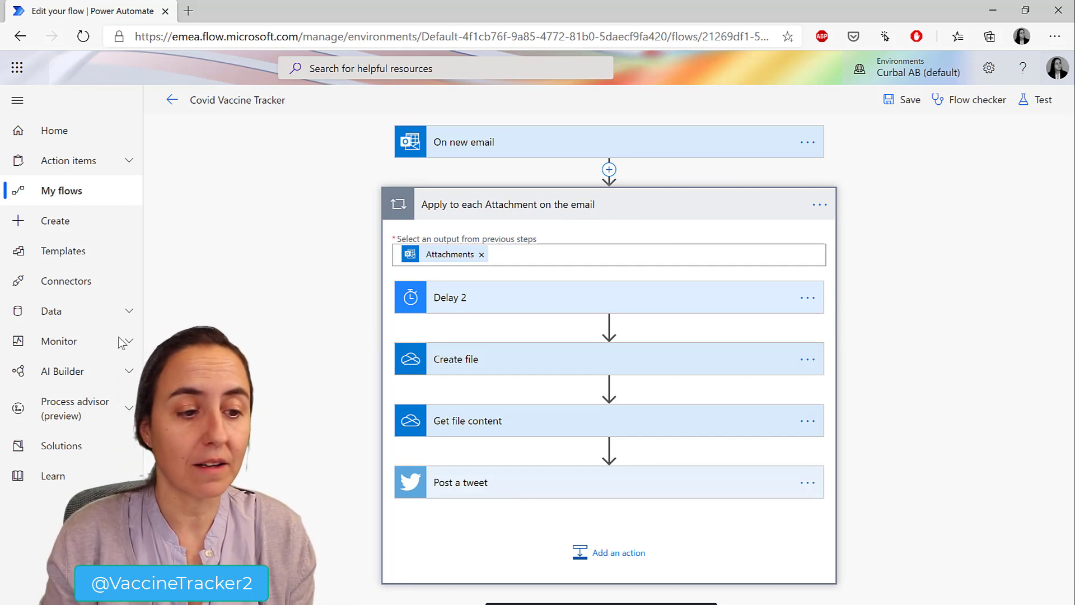
click(173, 101)
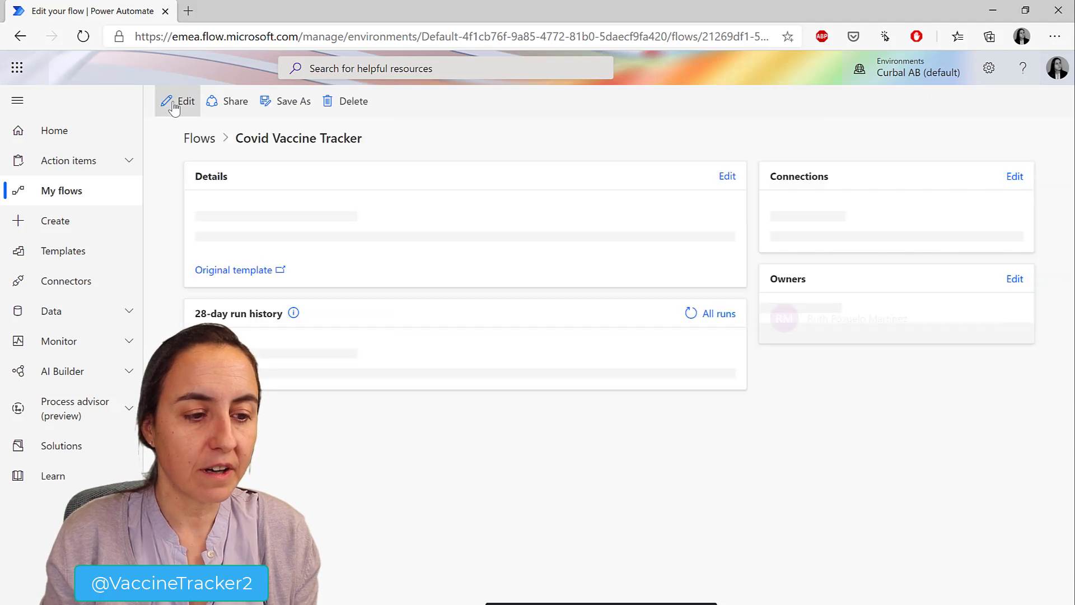
scroll(714, 479, down, 1)
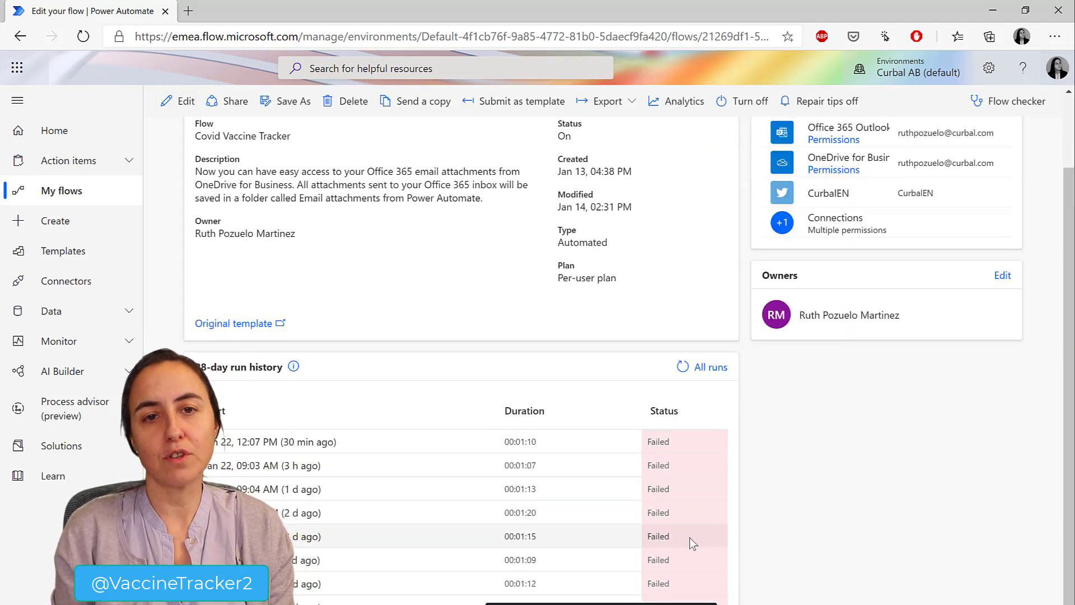
Step: Inspect the failed 12:07 PM run's 'media type unrecognized' Post a tweet error and expand Apply to each
click(248, 443)
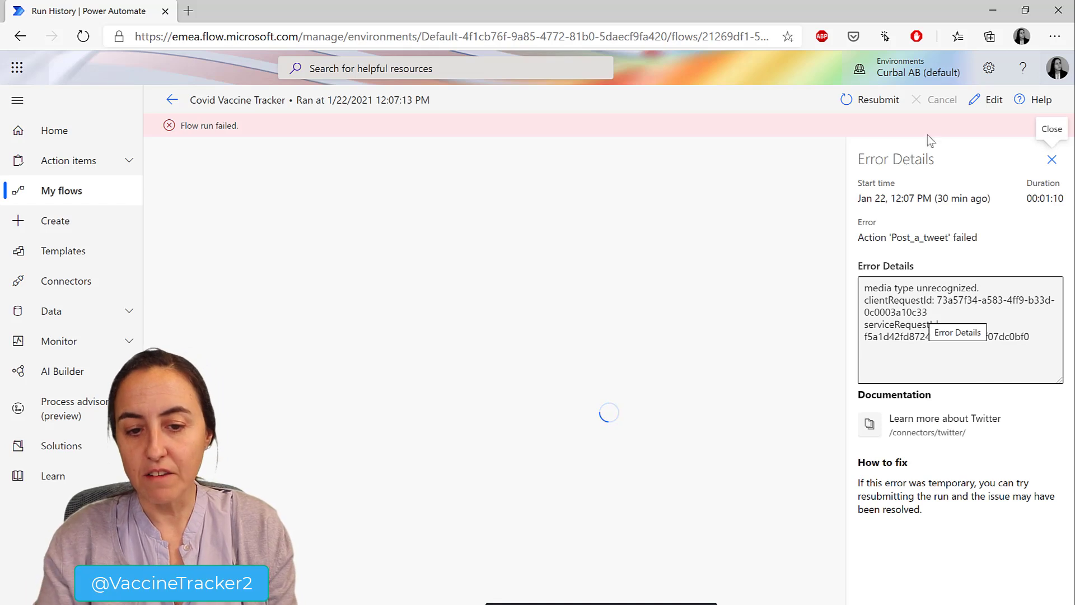
drag(946, 338, 895, 284)
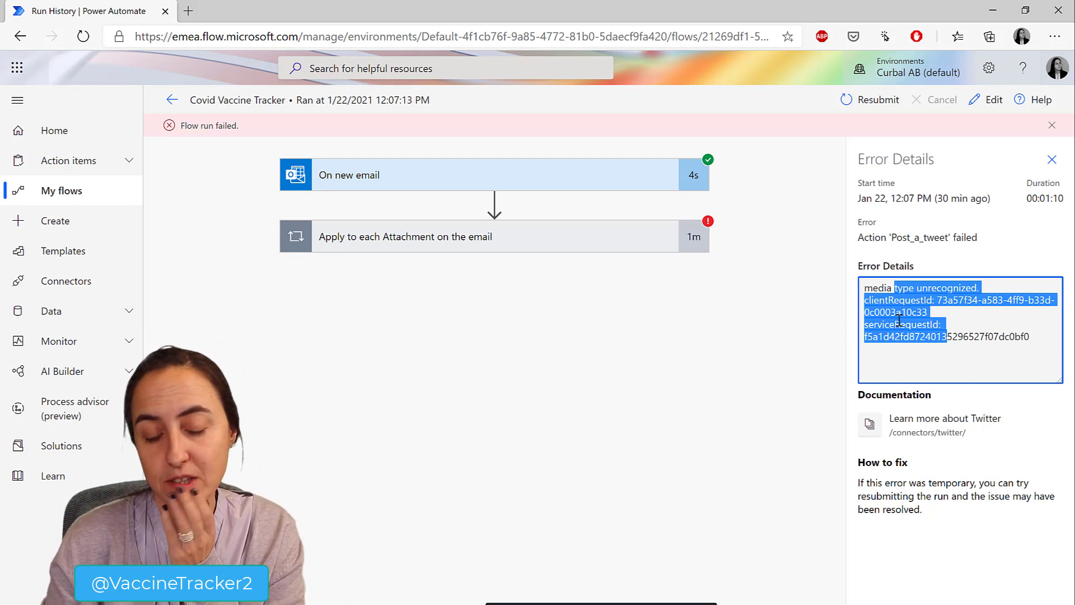
click(558, 238)
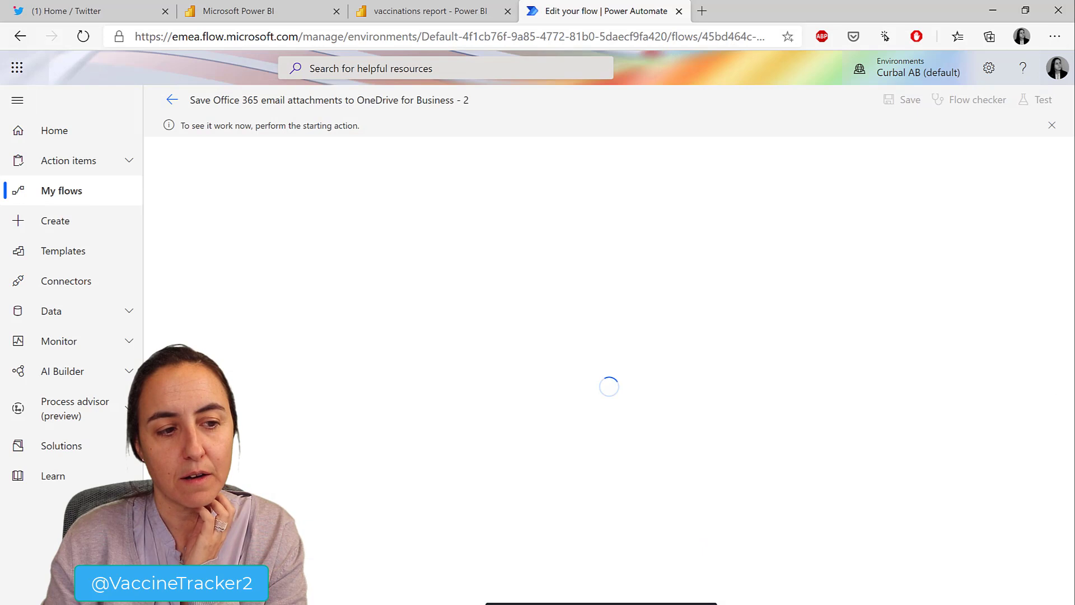
Step: Check Twitter for a new tweet, then reopen the email-attachments flow in the editor
click(55, 12)
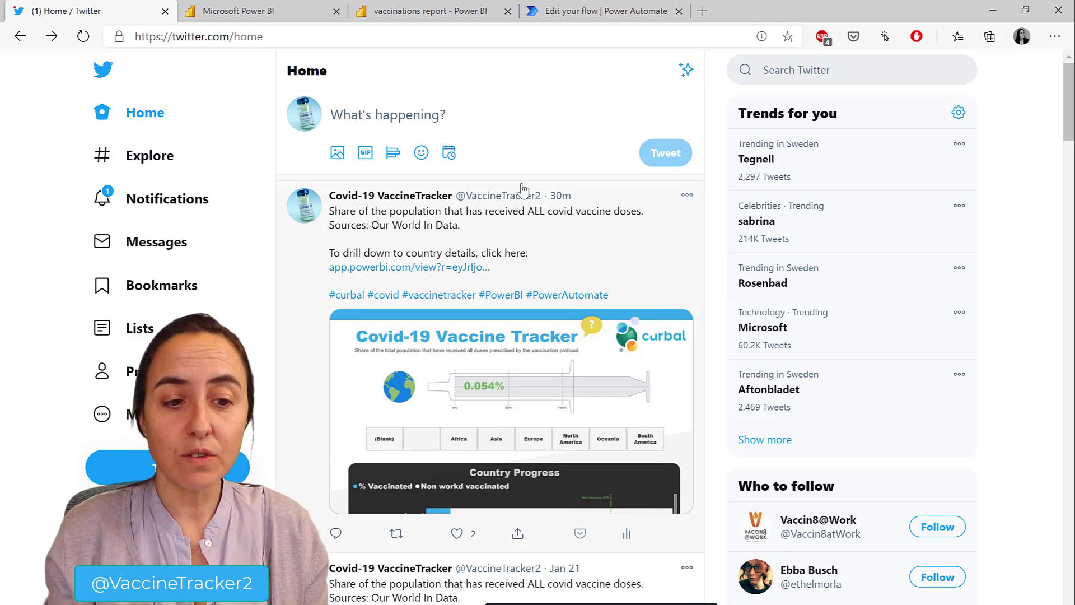
click(603, 11)
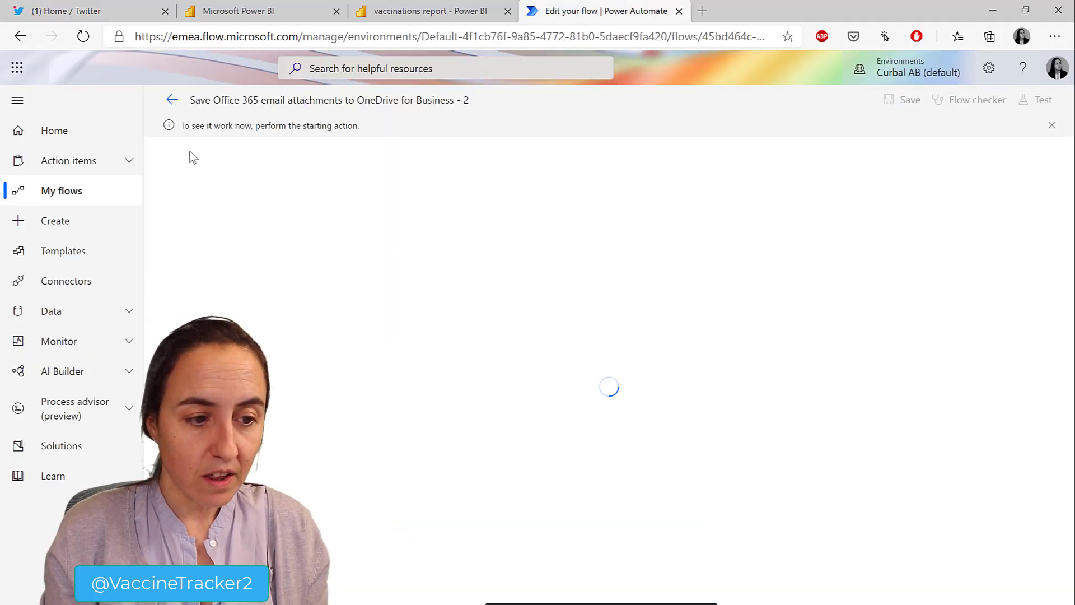
click(171, 100)
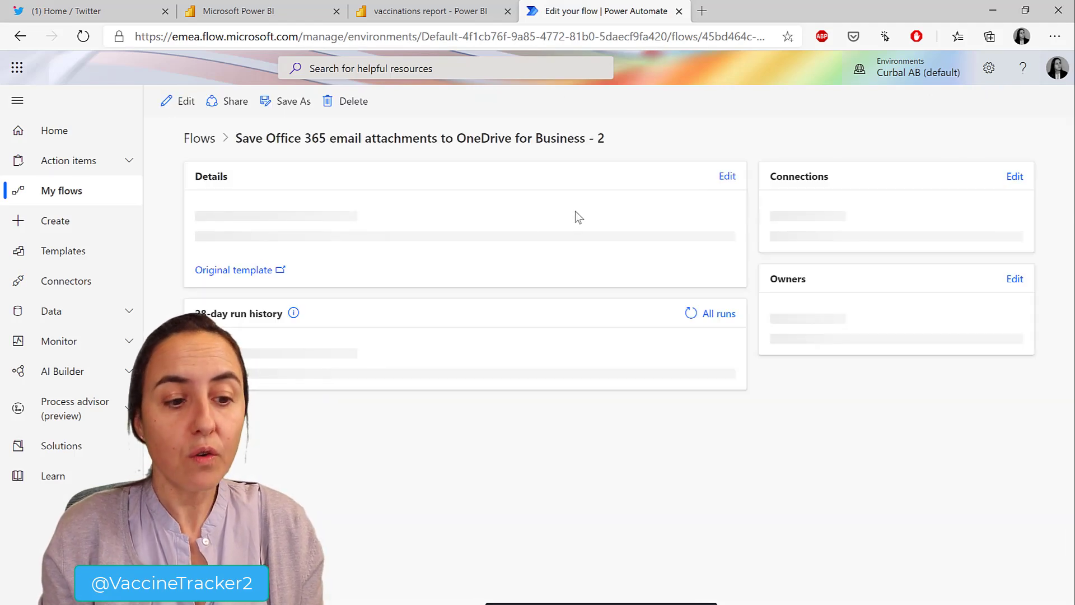
click(180, 102)
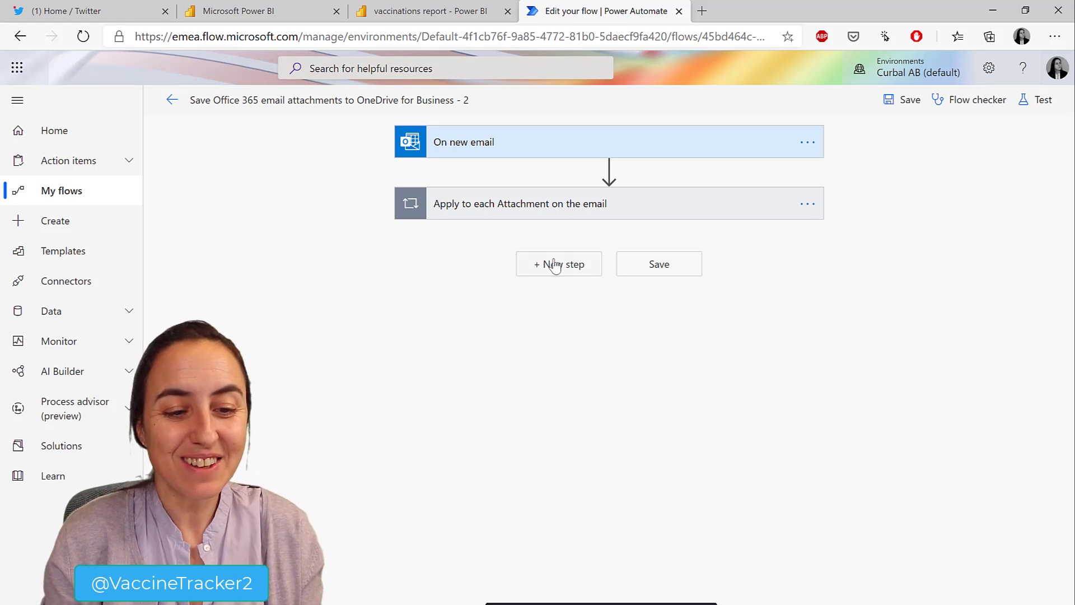
Step: Search 'export' for an action after Post a tweet, reviewing results like Power BI's Export To File
click(595, 208)
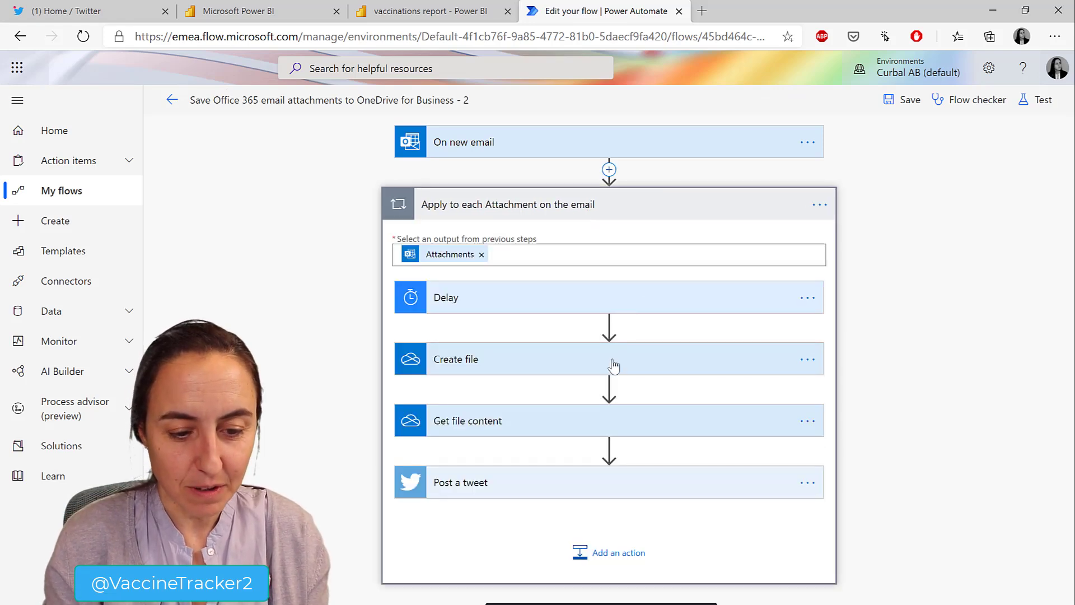
click(609, 560)
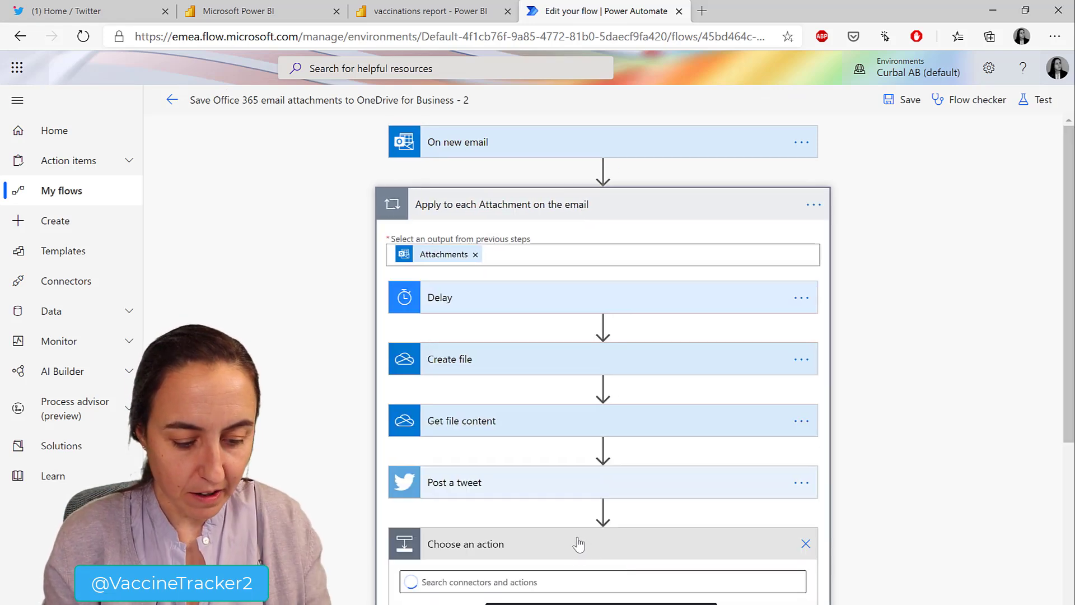
text(export)
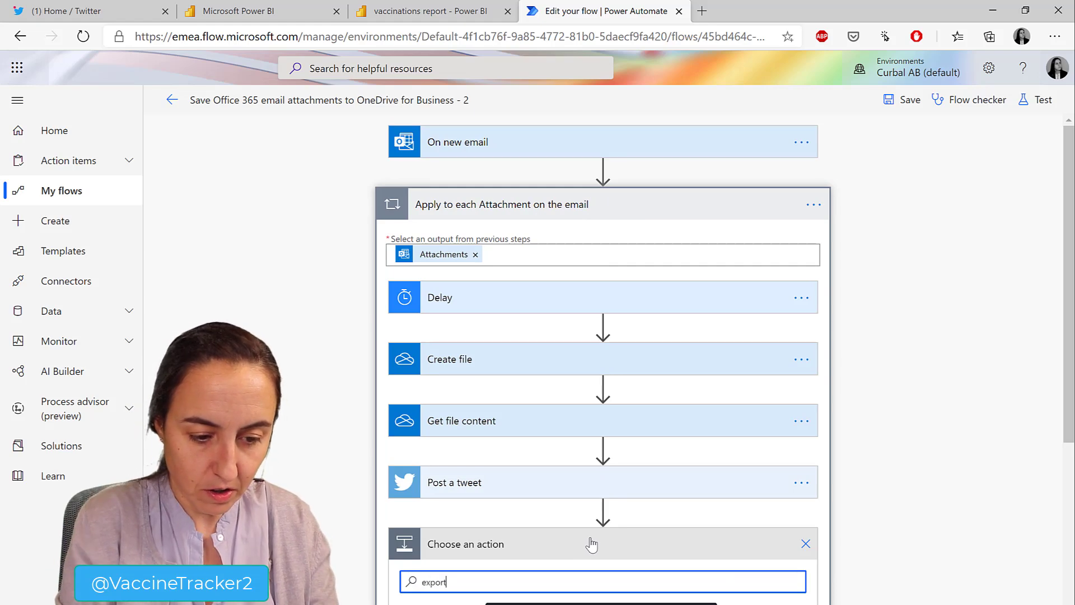
scroll(855, 508, down, 8)
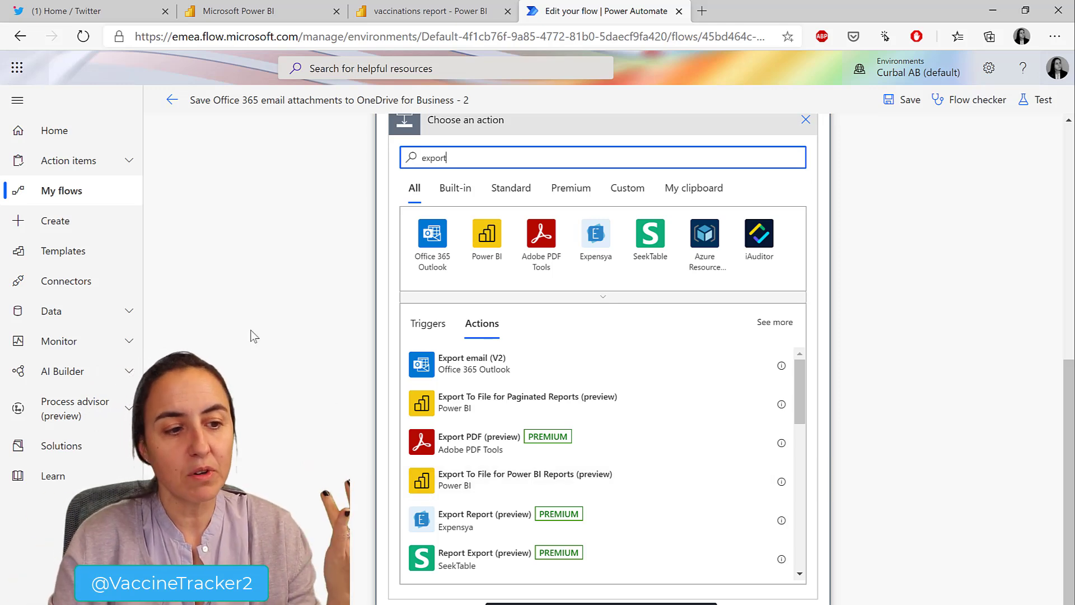
click(53, 14)
scroll(475, 336, down, 10)
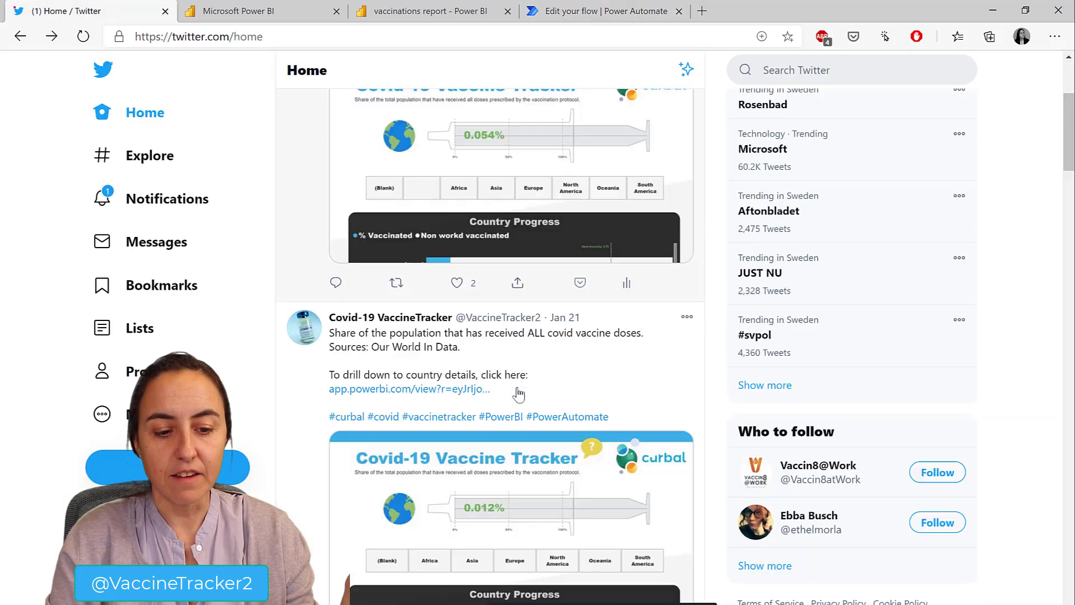
scroll(521, 356, up, 10)
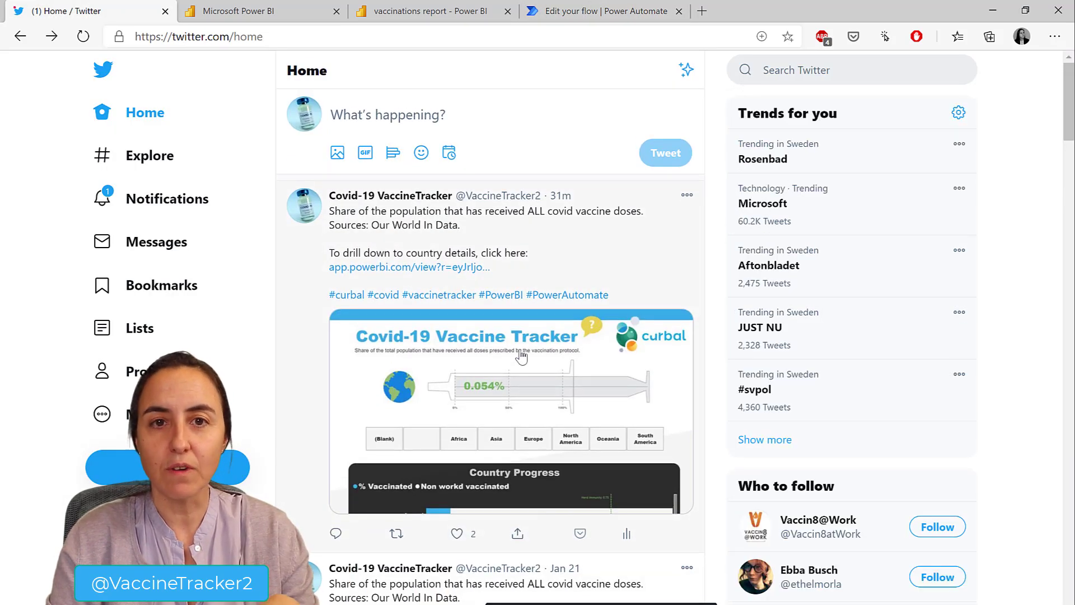